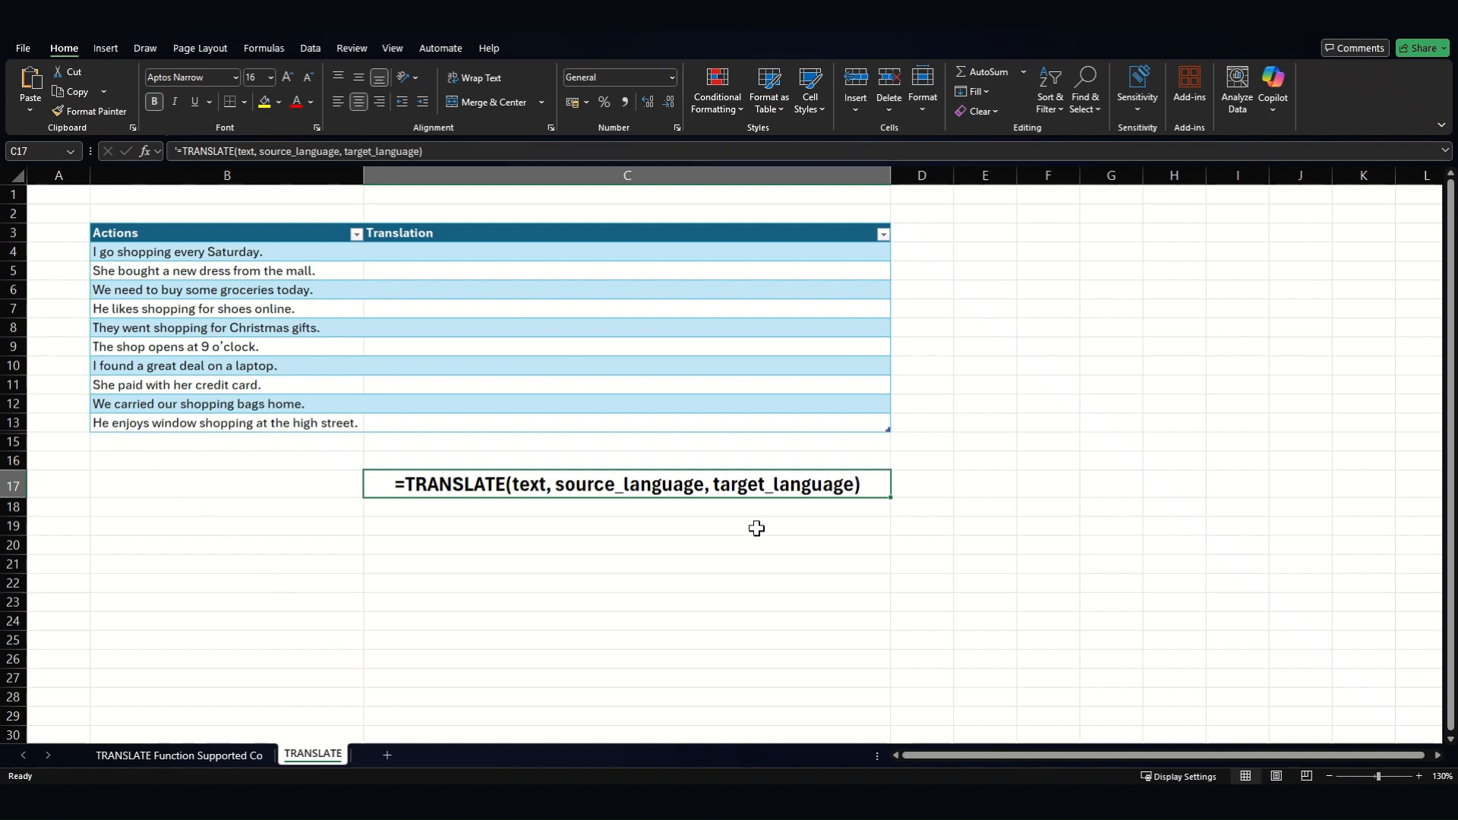
- Switch to the 'TRANSLATE Function Supported Co' sheet listing supported languages and codes
left_click(195, 753)
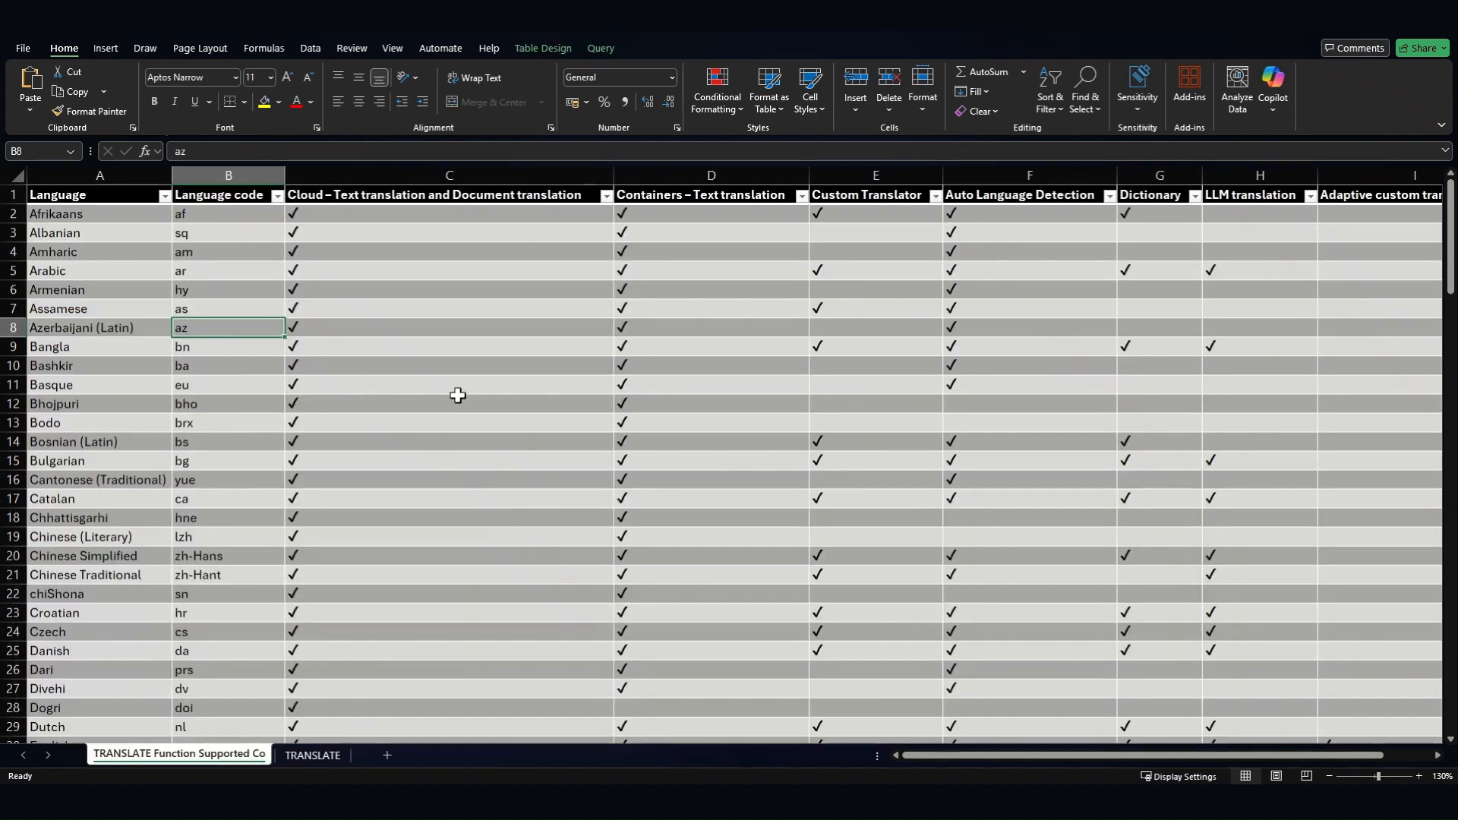
left_click(236, 233)
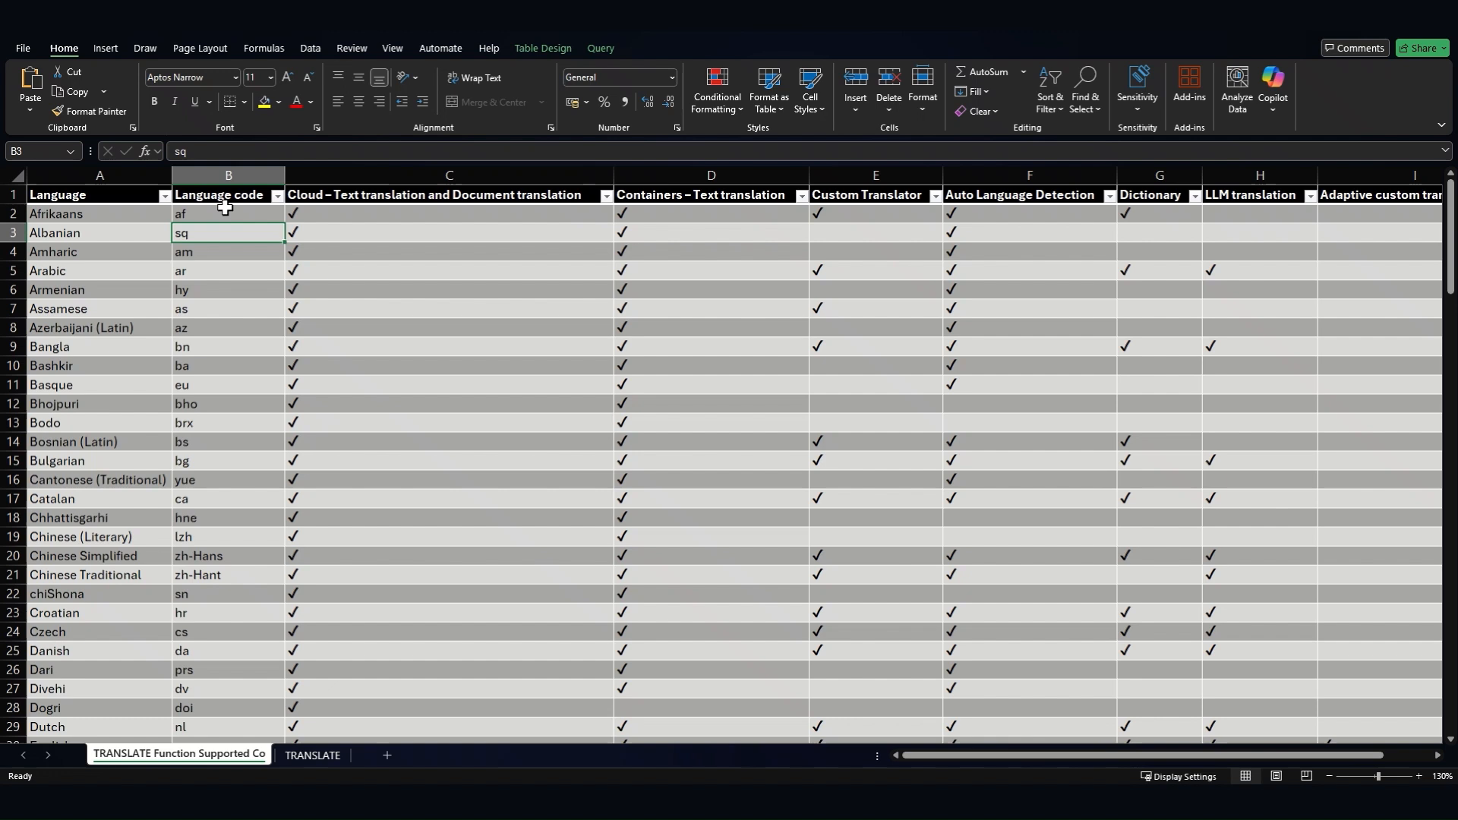
left_click(228, 175)
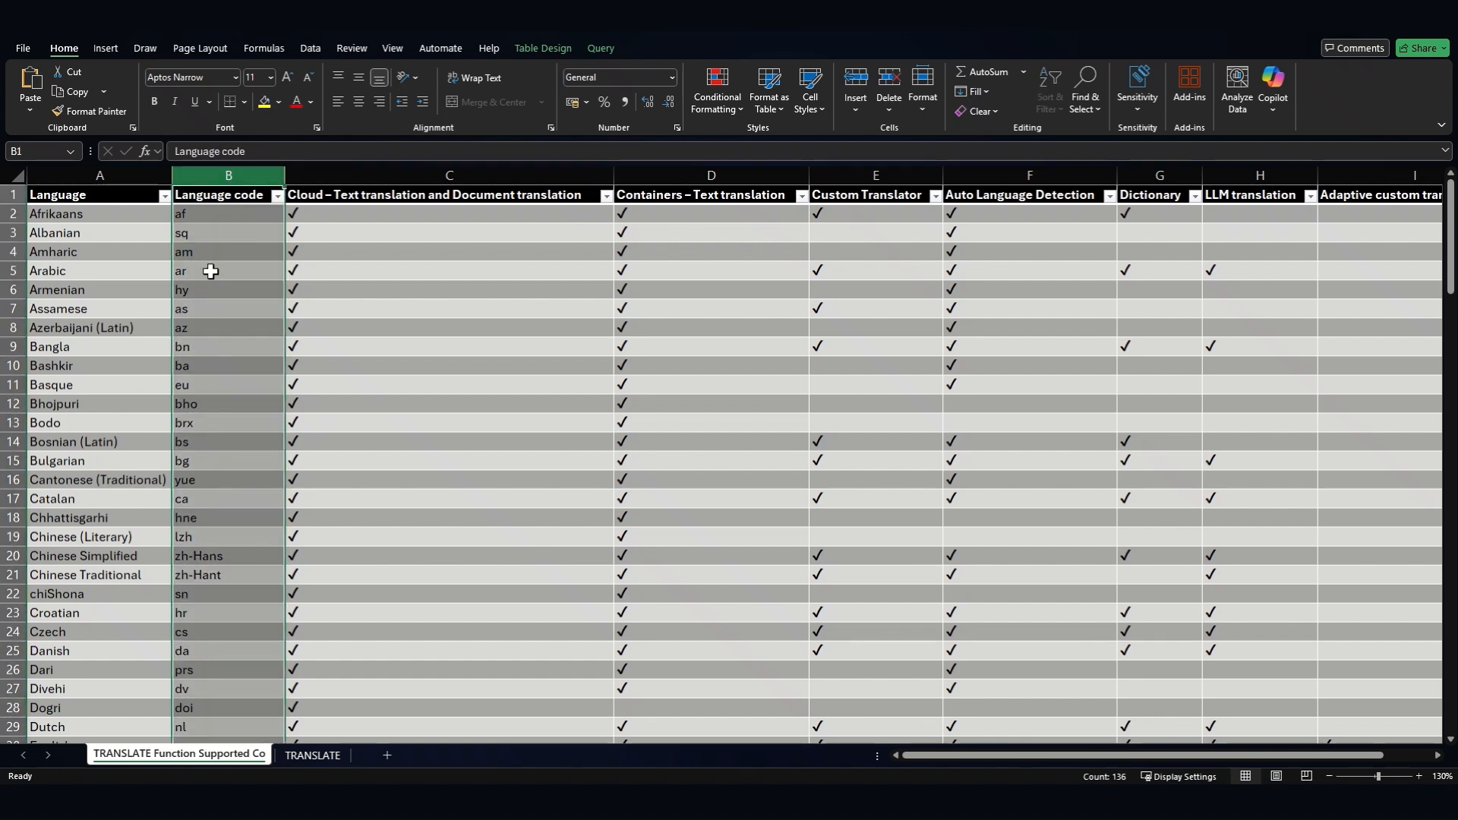
scroll(209, 271, "down", 1)
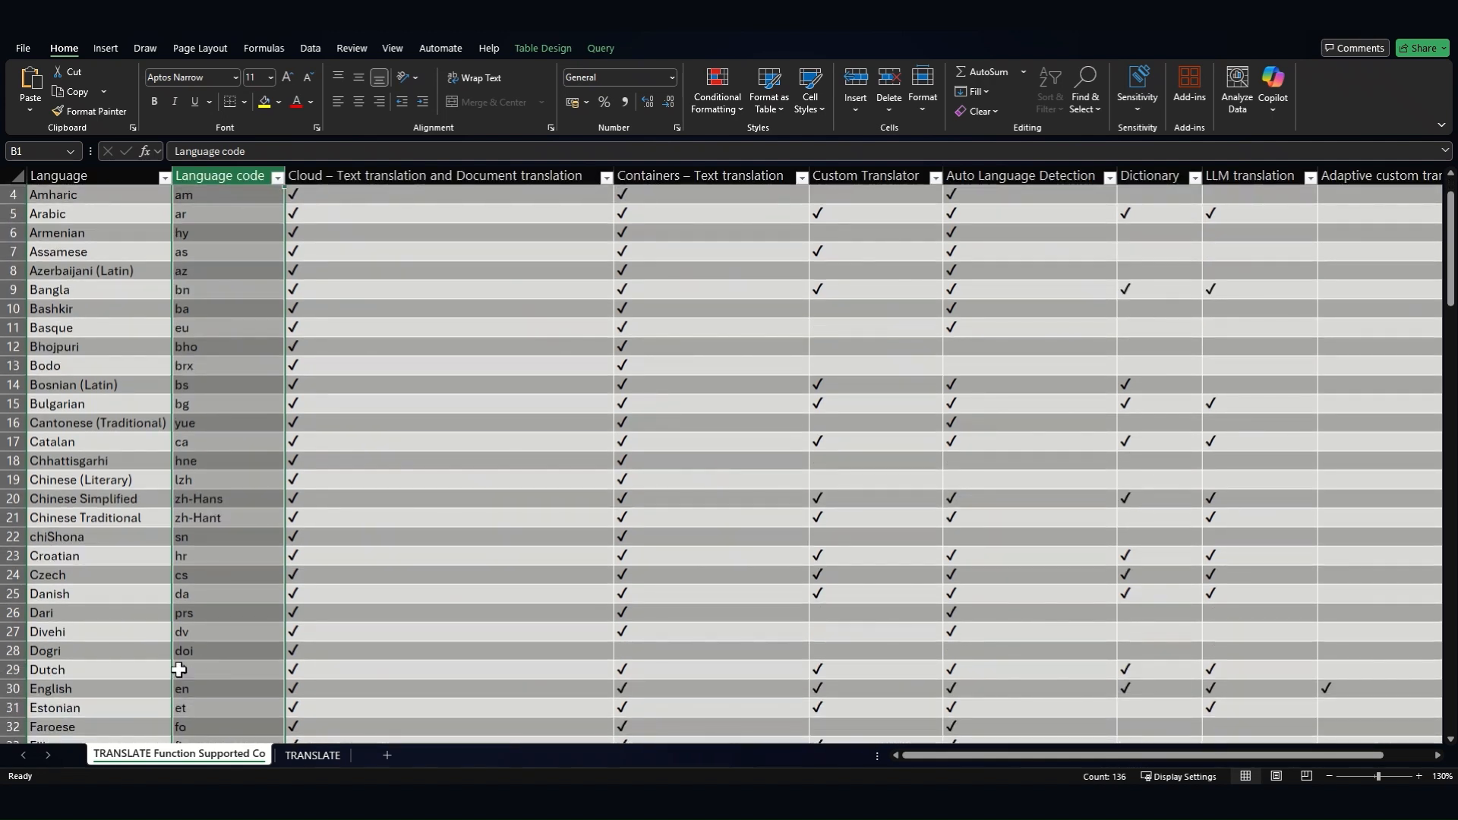
scroll(250, 687, "down", 3)
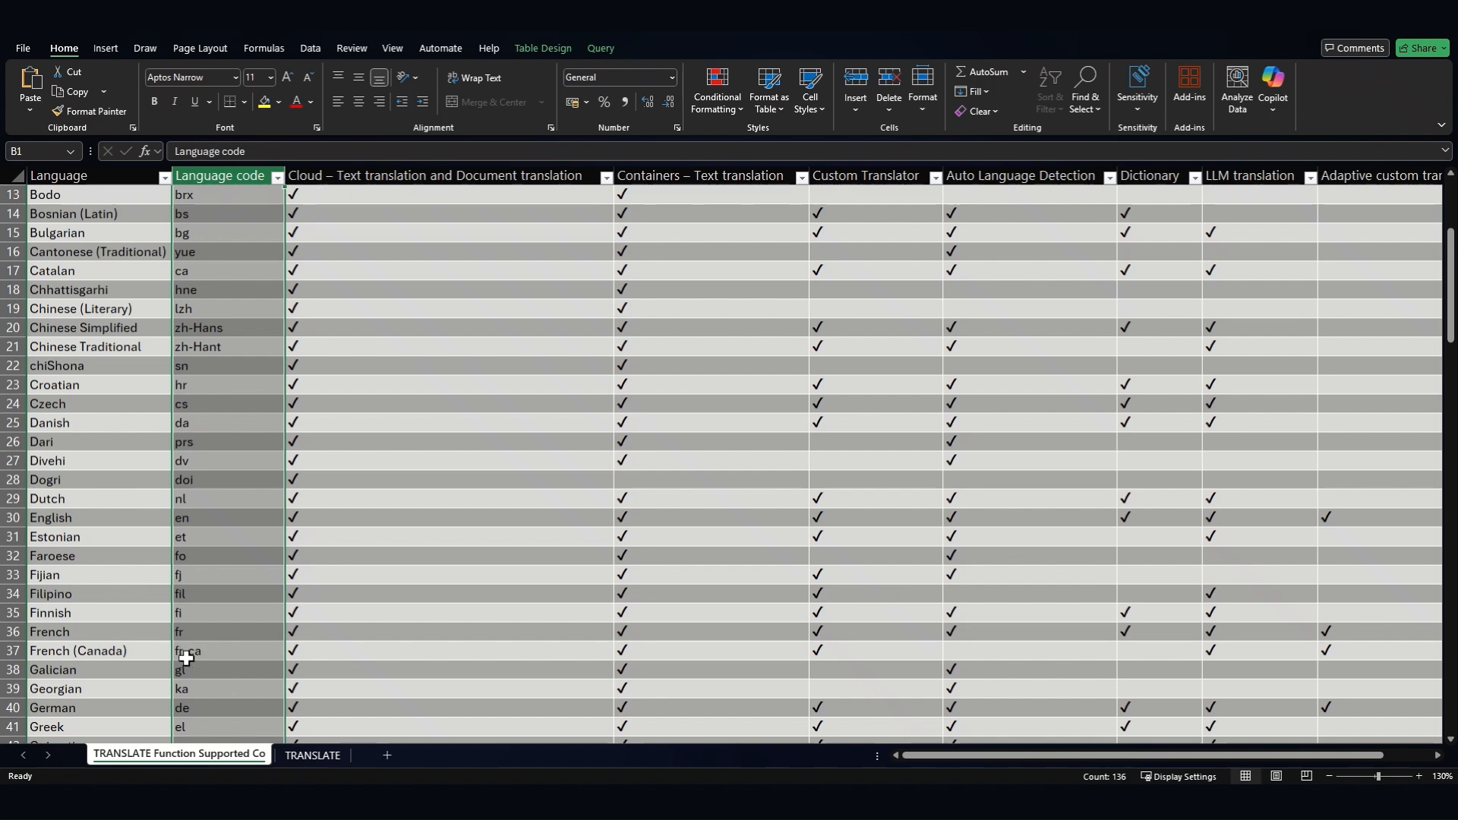
scroll(193, 659, "down", 7)
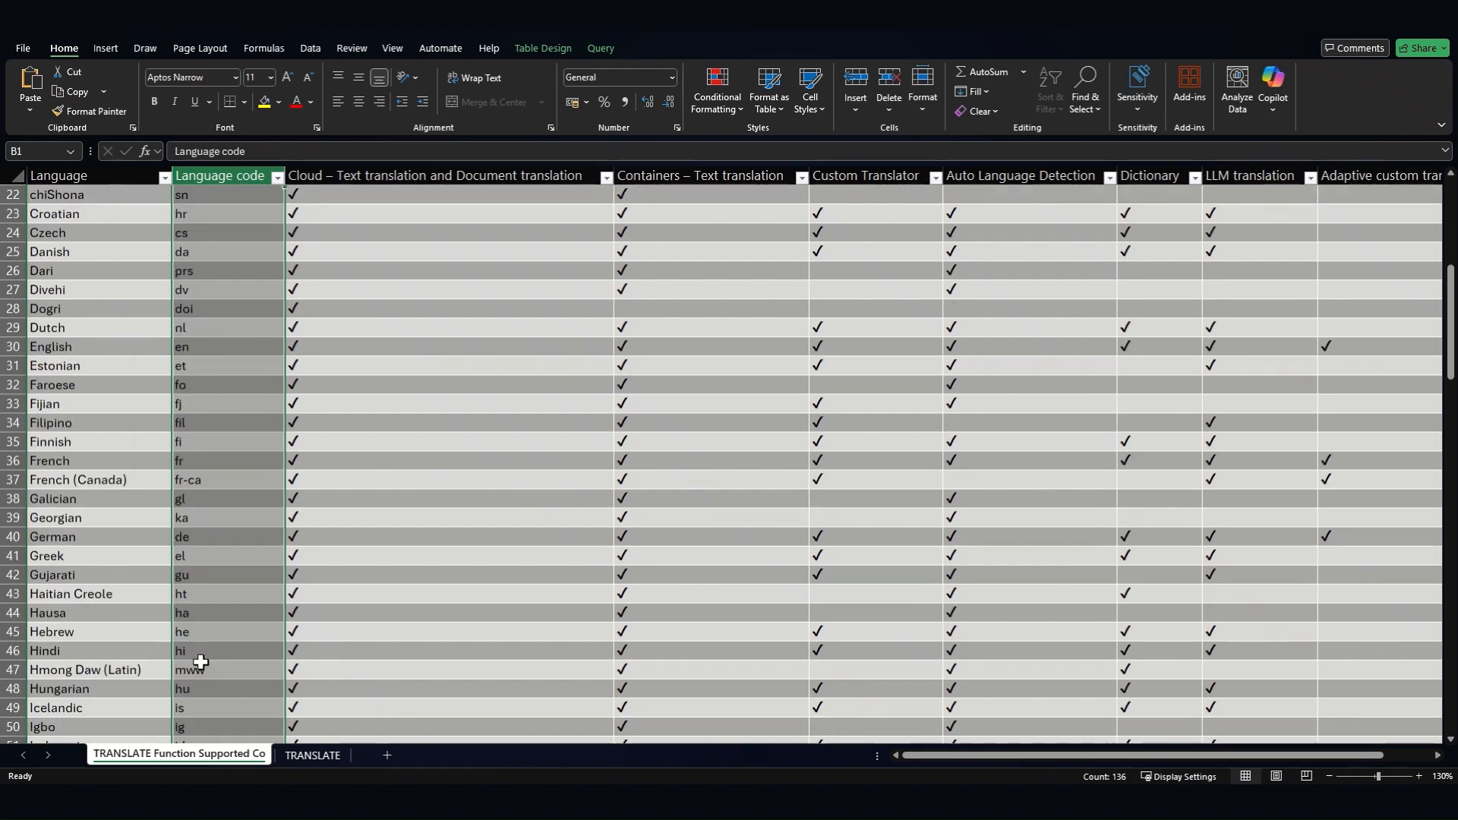
scroll(194, 660, "down", 2)
scroll(211, 577, "down", 10)
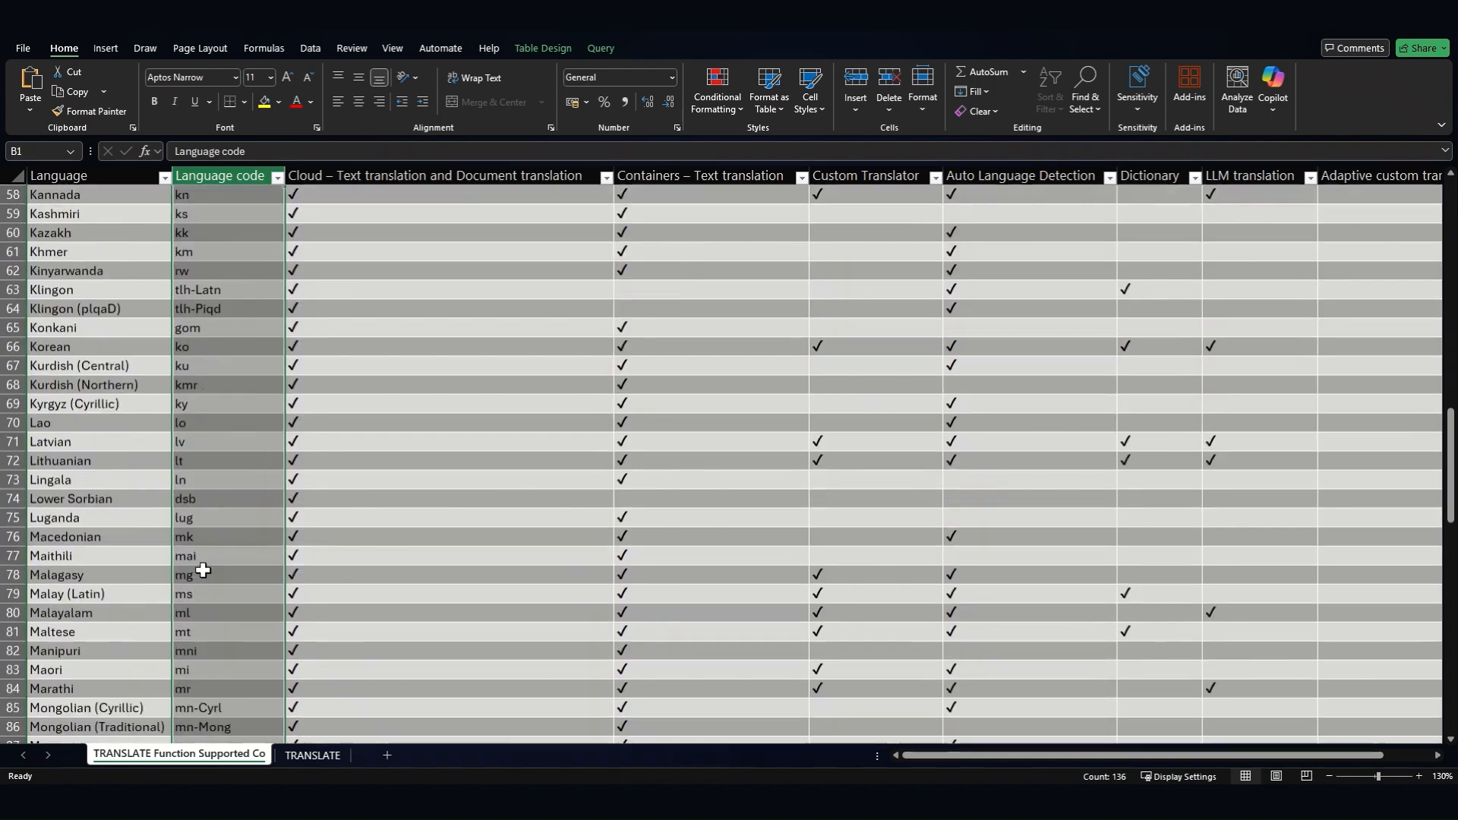
scroll(204, 570, "down", 7)
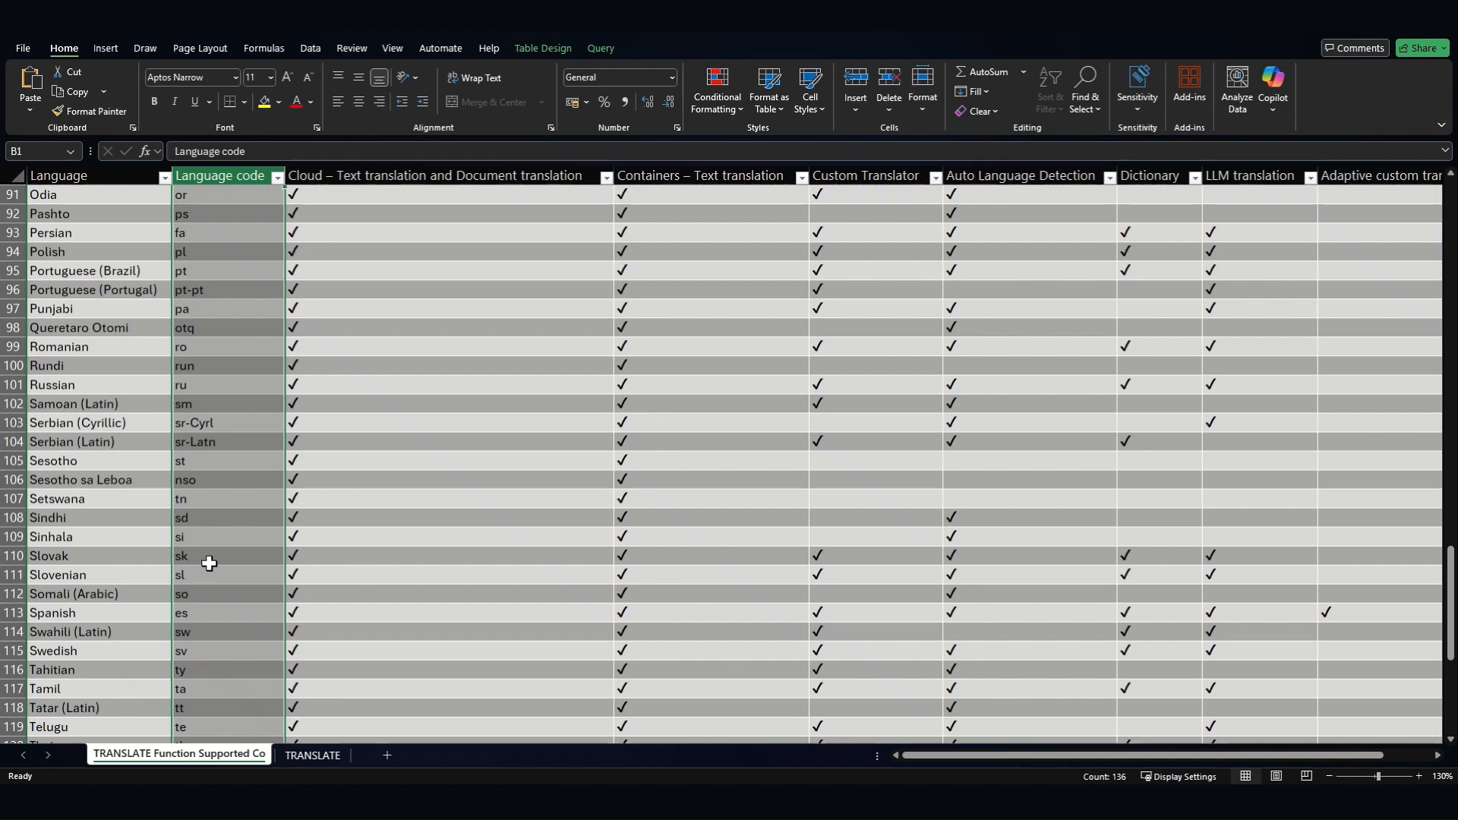
scroll(220, 560, "down", 6)
scroll(236, 558, "up", 20)
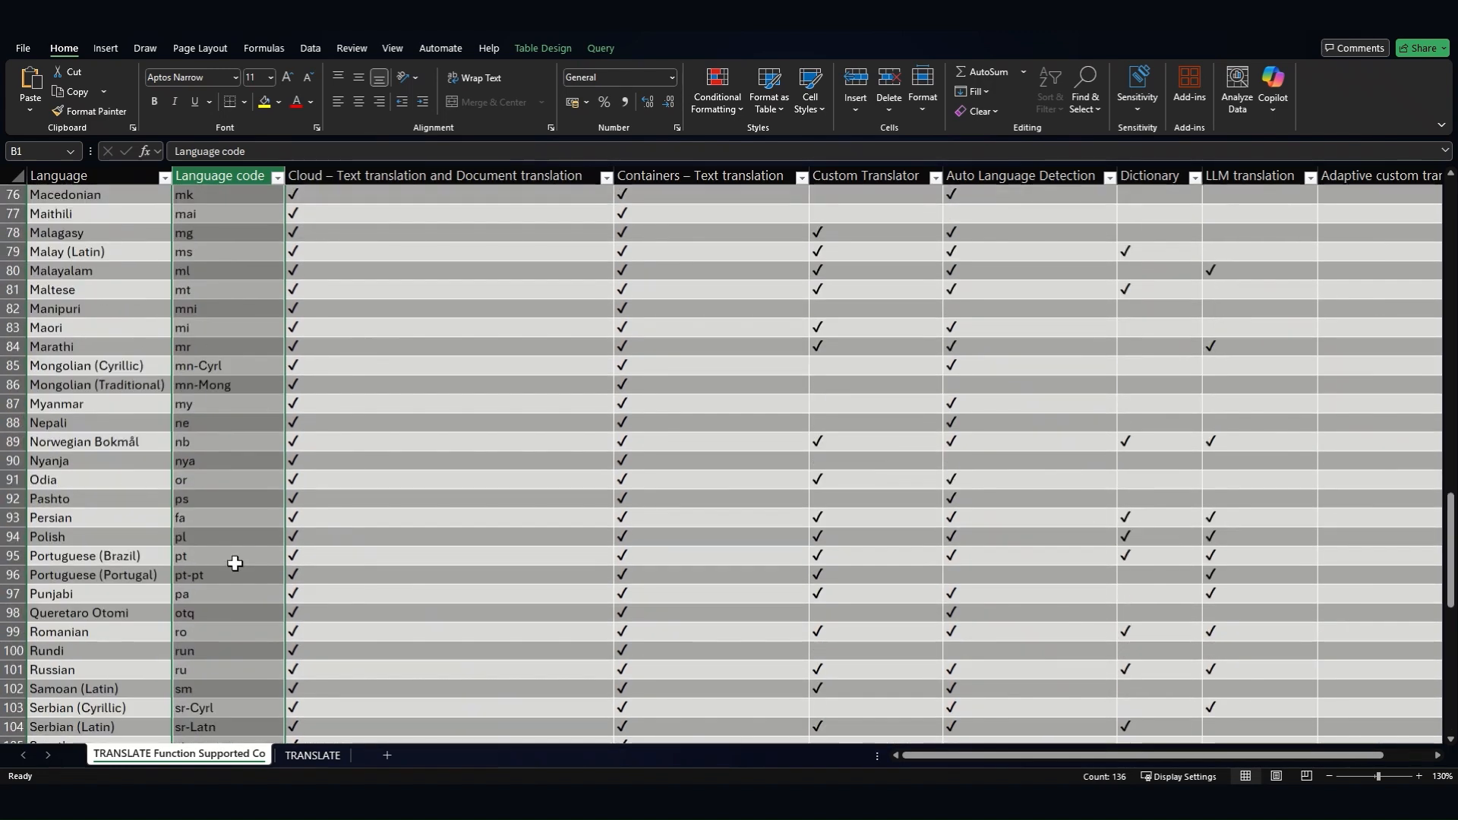
scroll(234, 560, "up", 5)
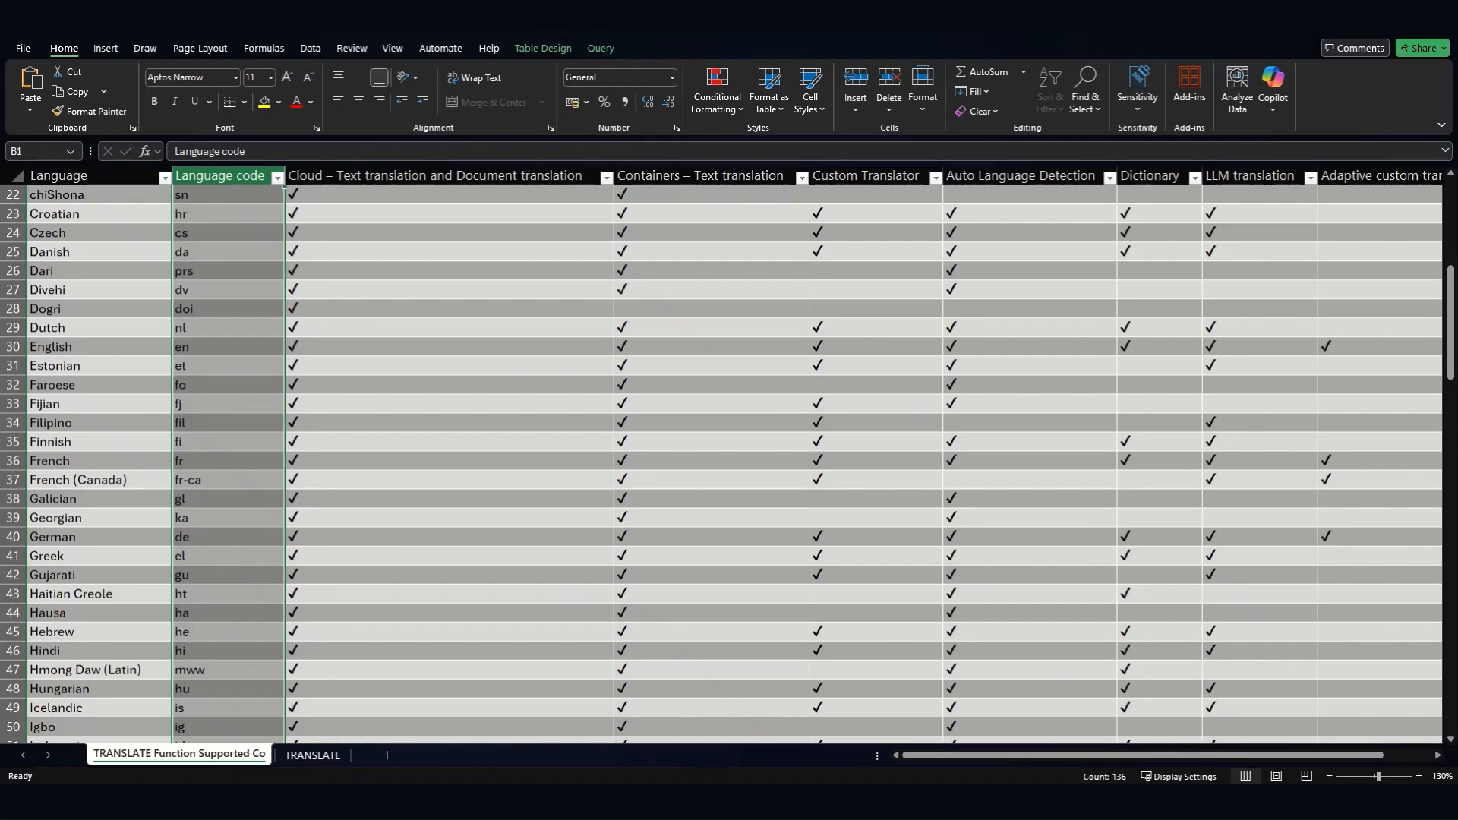
- Return to the TRANSLATE sheet, select the ten Actions sentences and Translation cells C4:C13, ending on C4
left_click(309, 754)
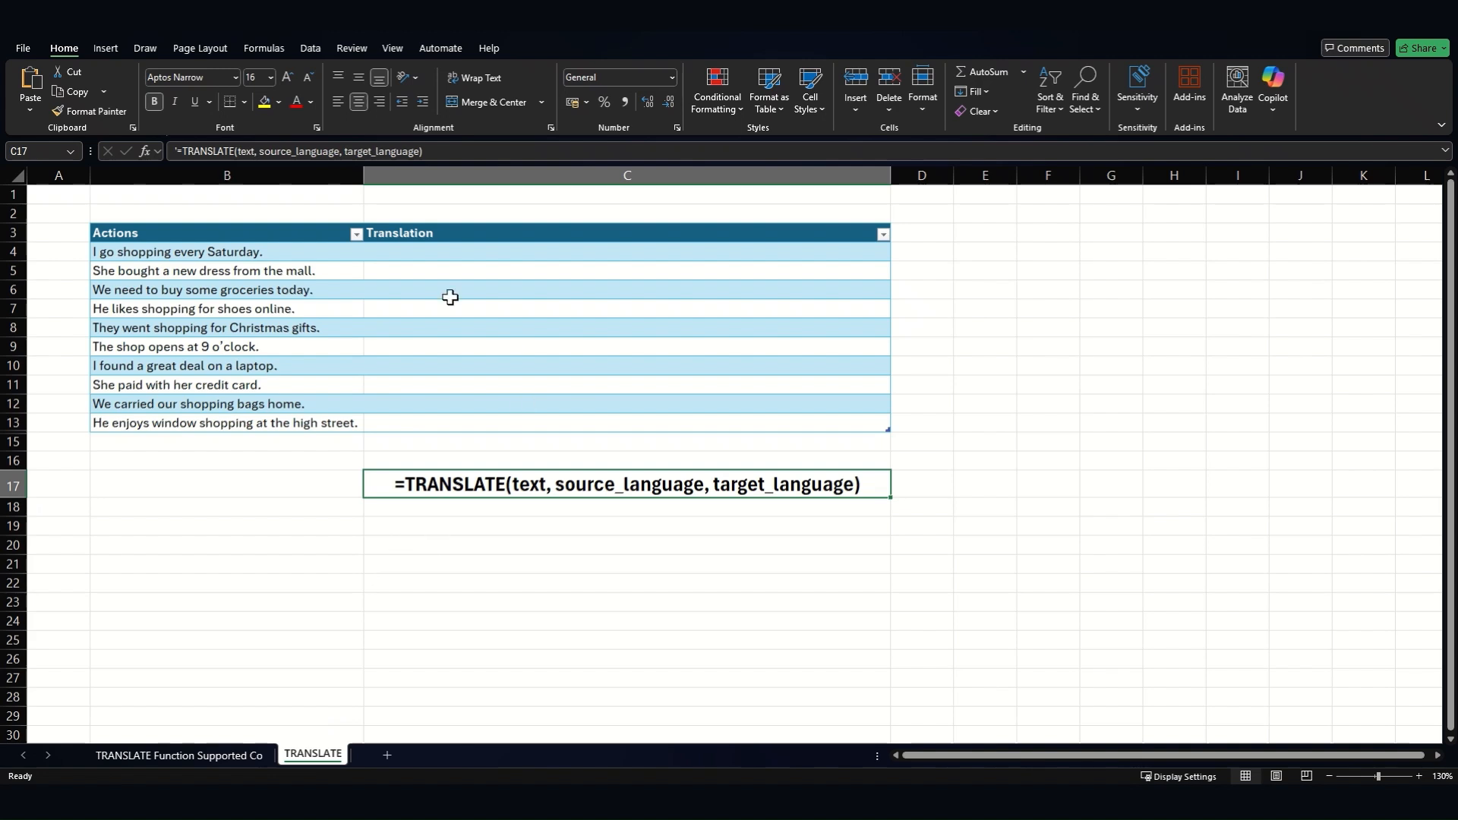
left_click(287, 252)
left_click_drag(286, 274, 286, 420)
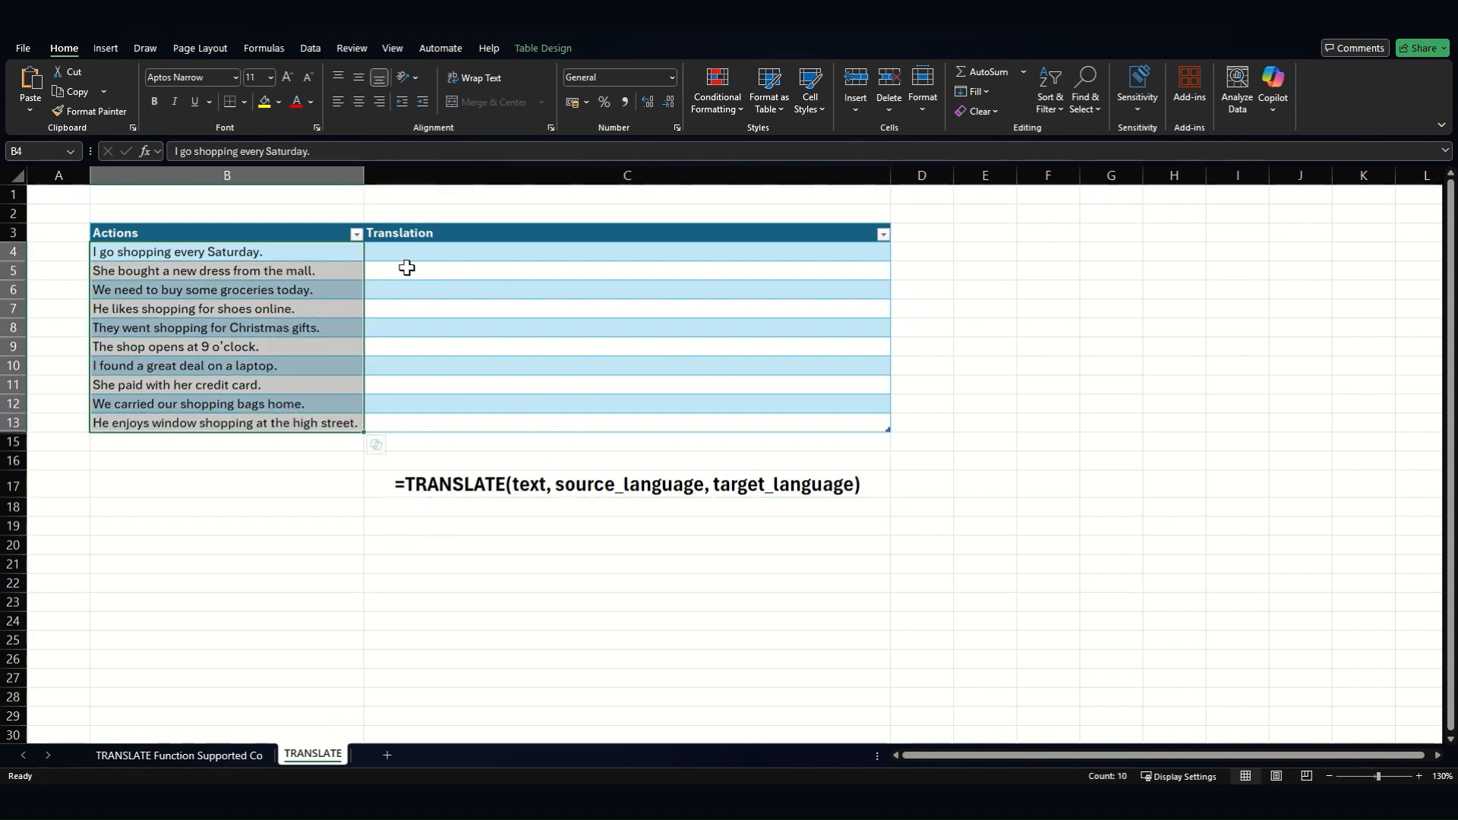
left_click_drag(405, 249, 412, 428)
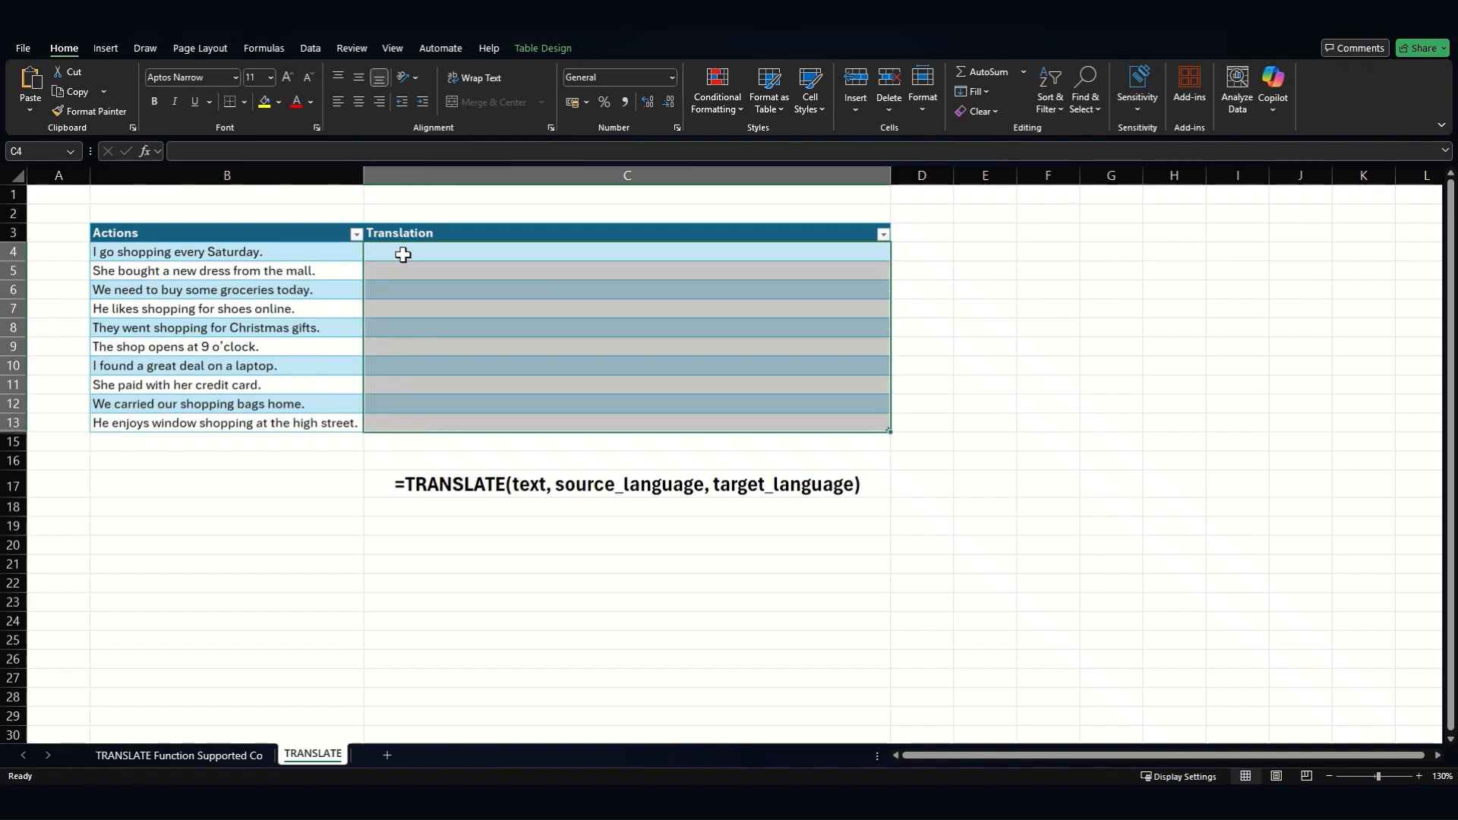
left_click(403, 249)
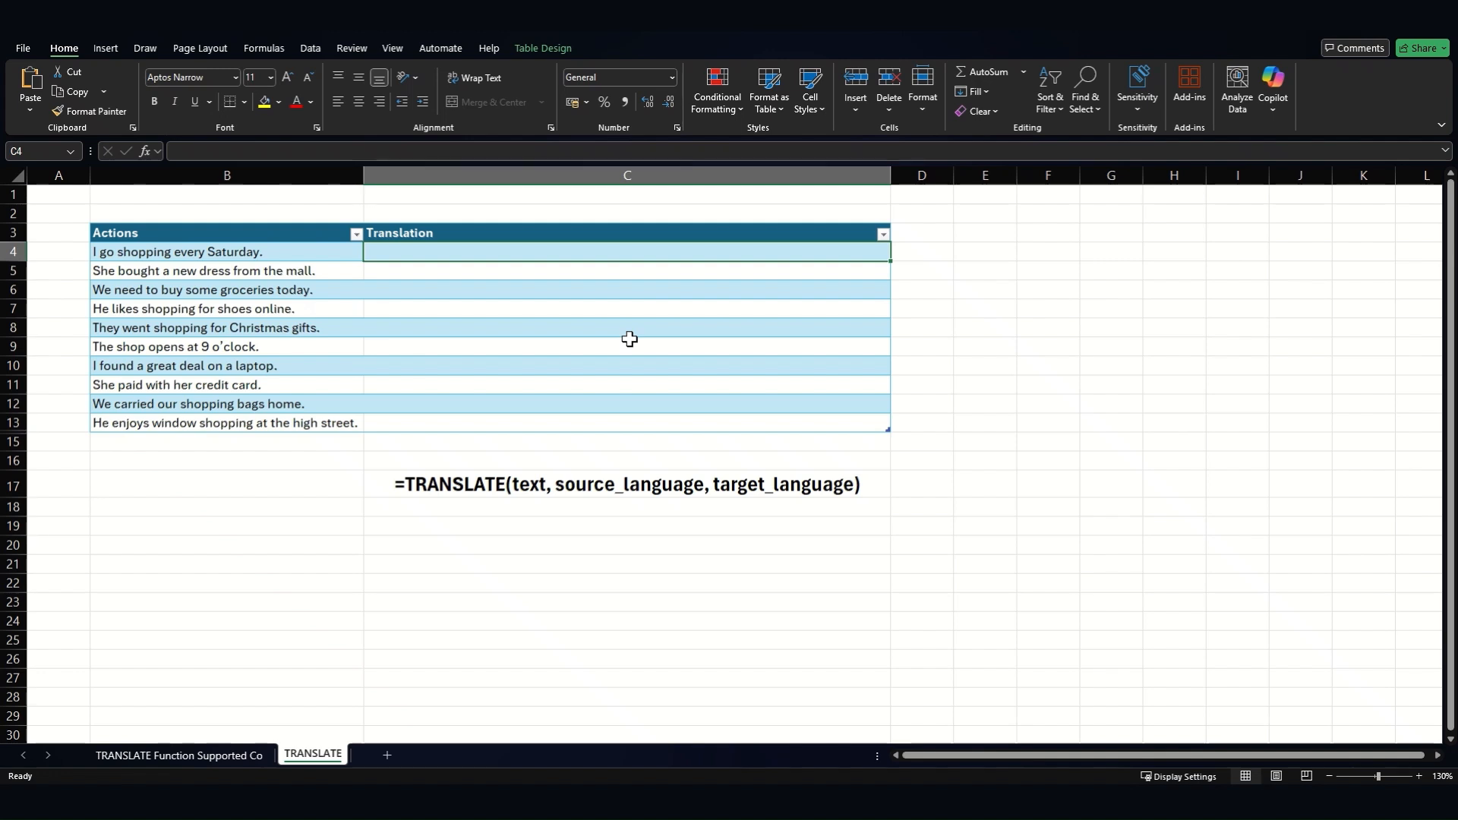
type("=TRA")
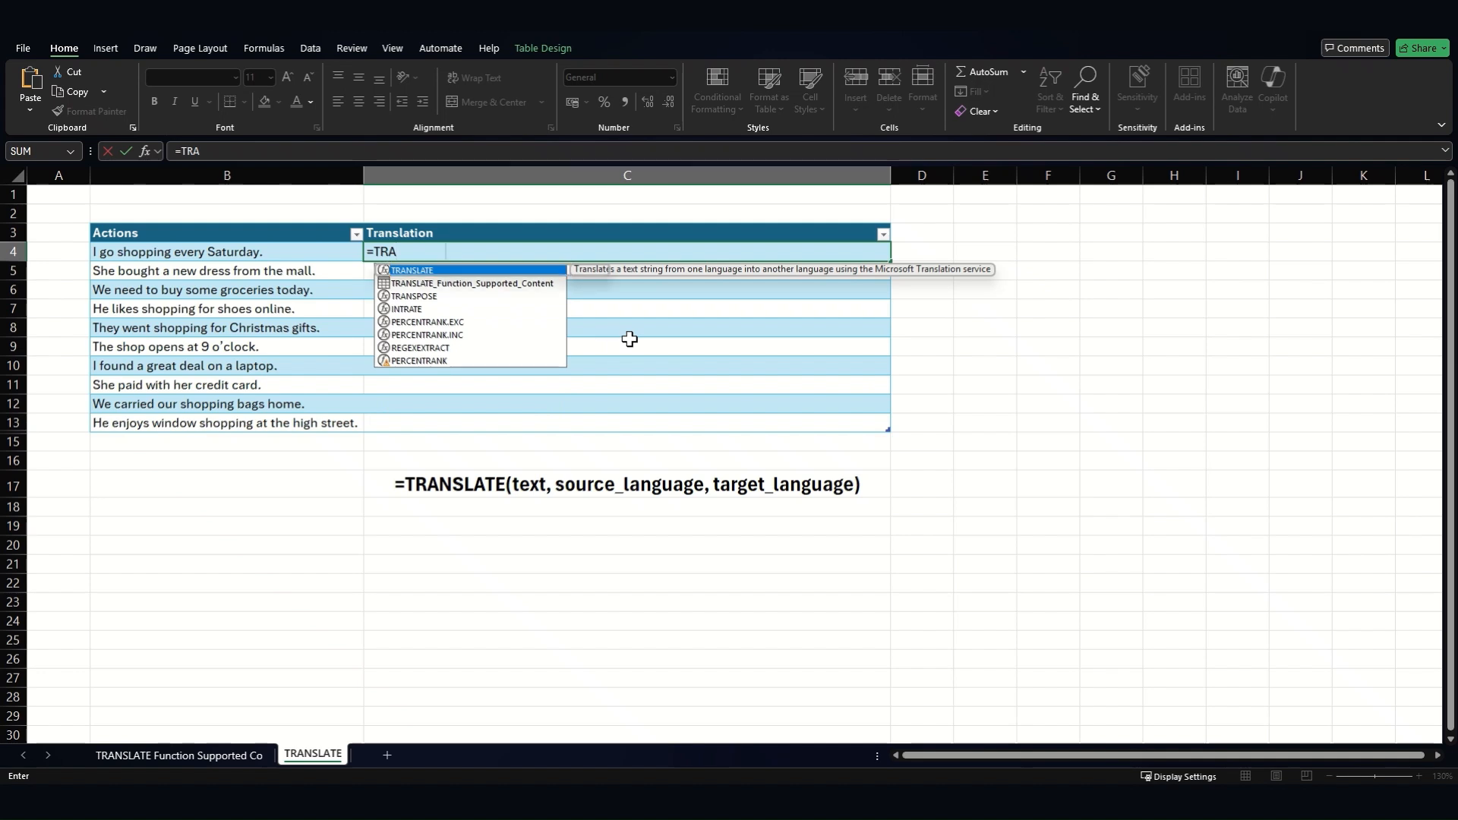
key("Tab")
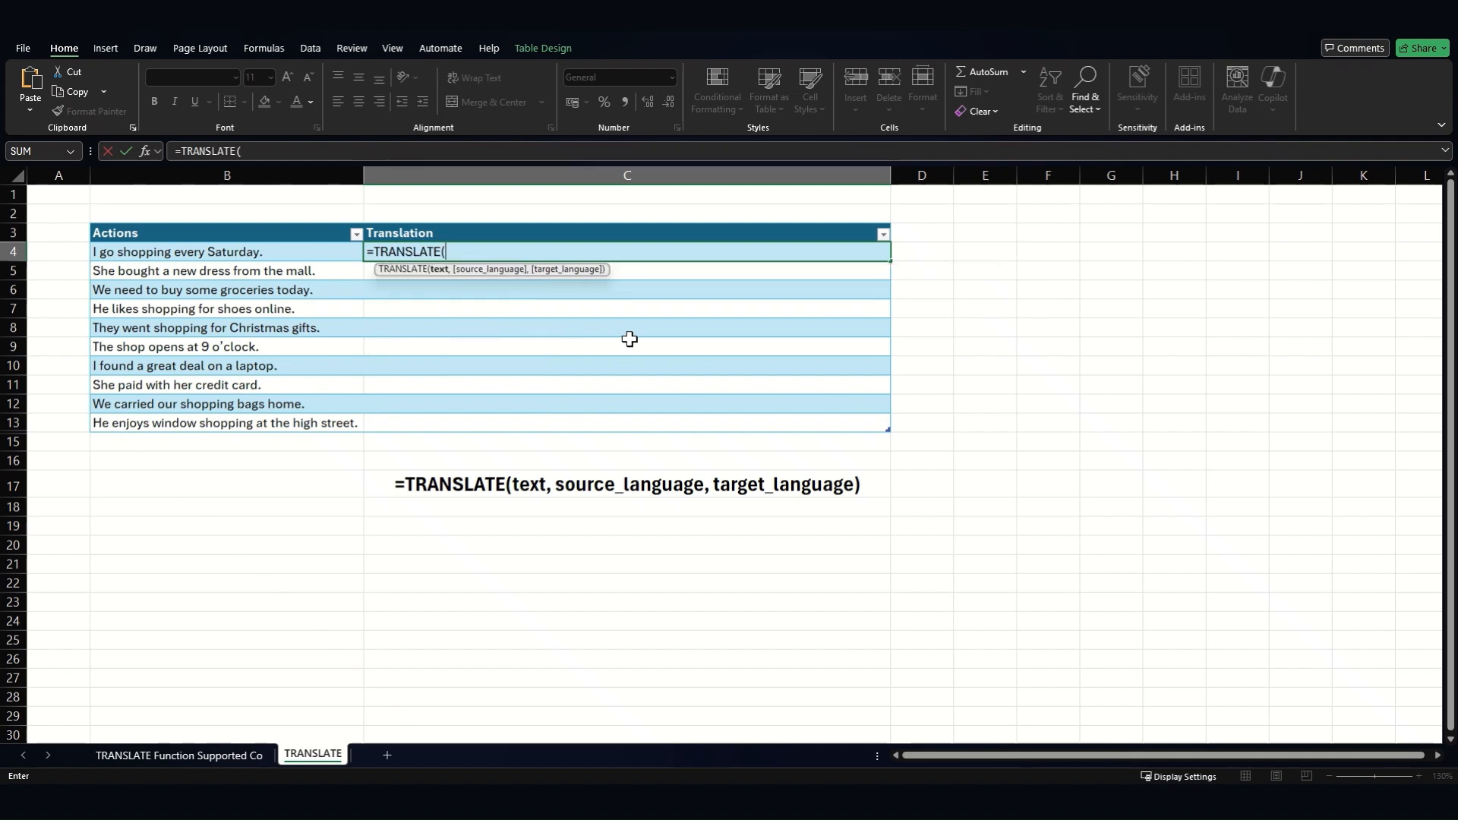
left_click(312, 251)
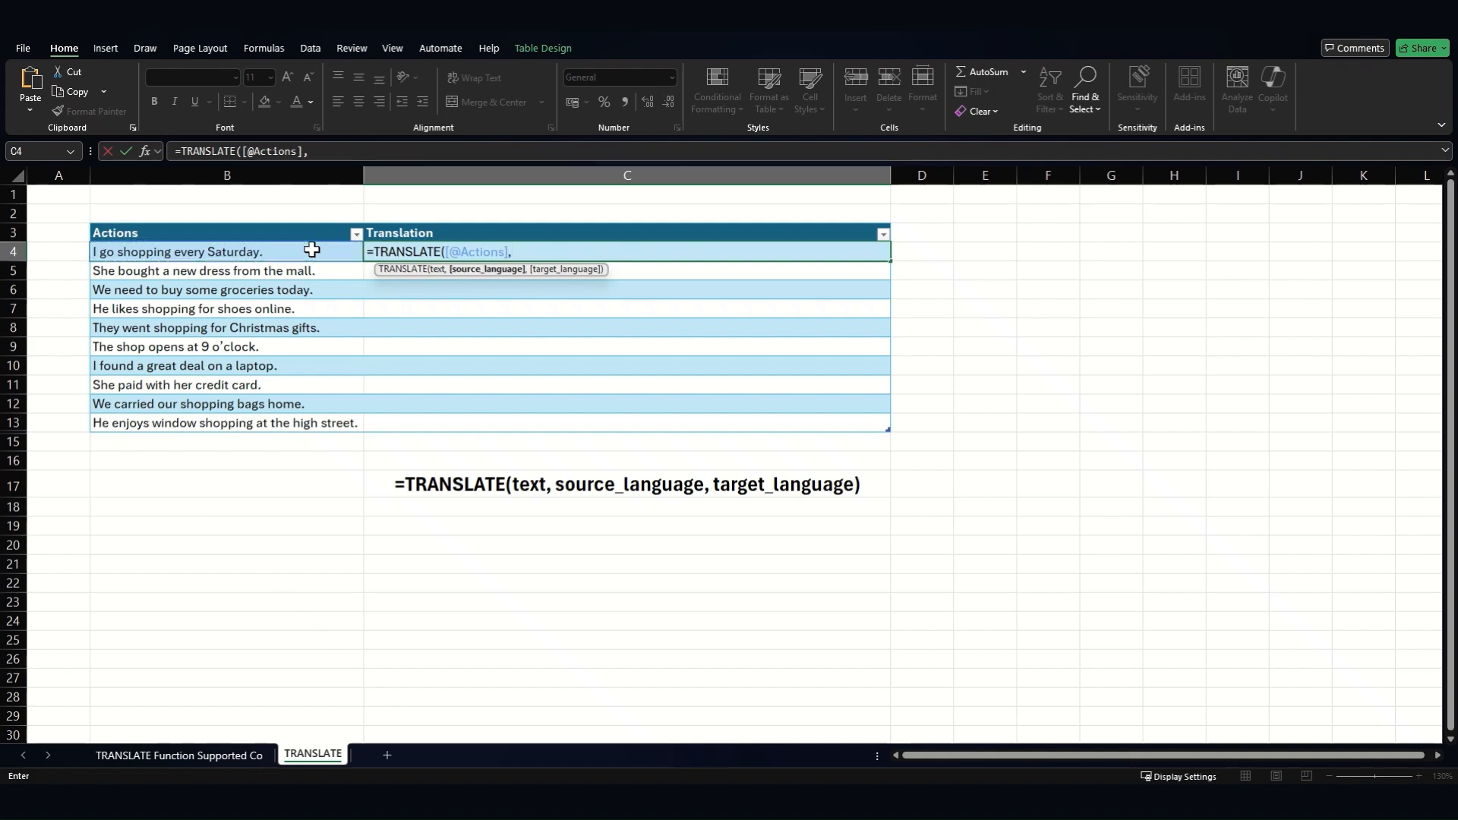
type(",")
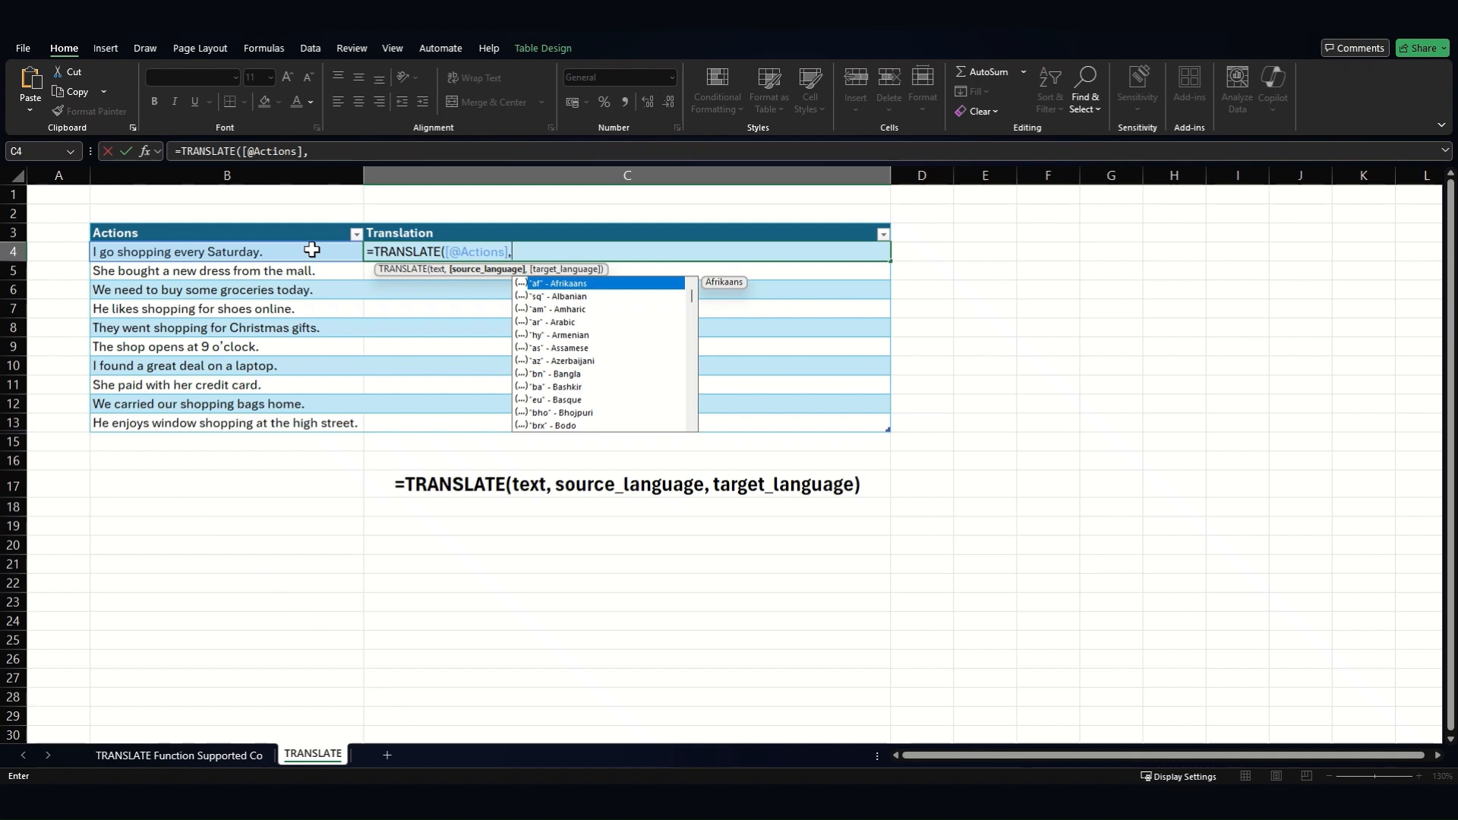
scroll(661, 383, "down", 6)
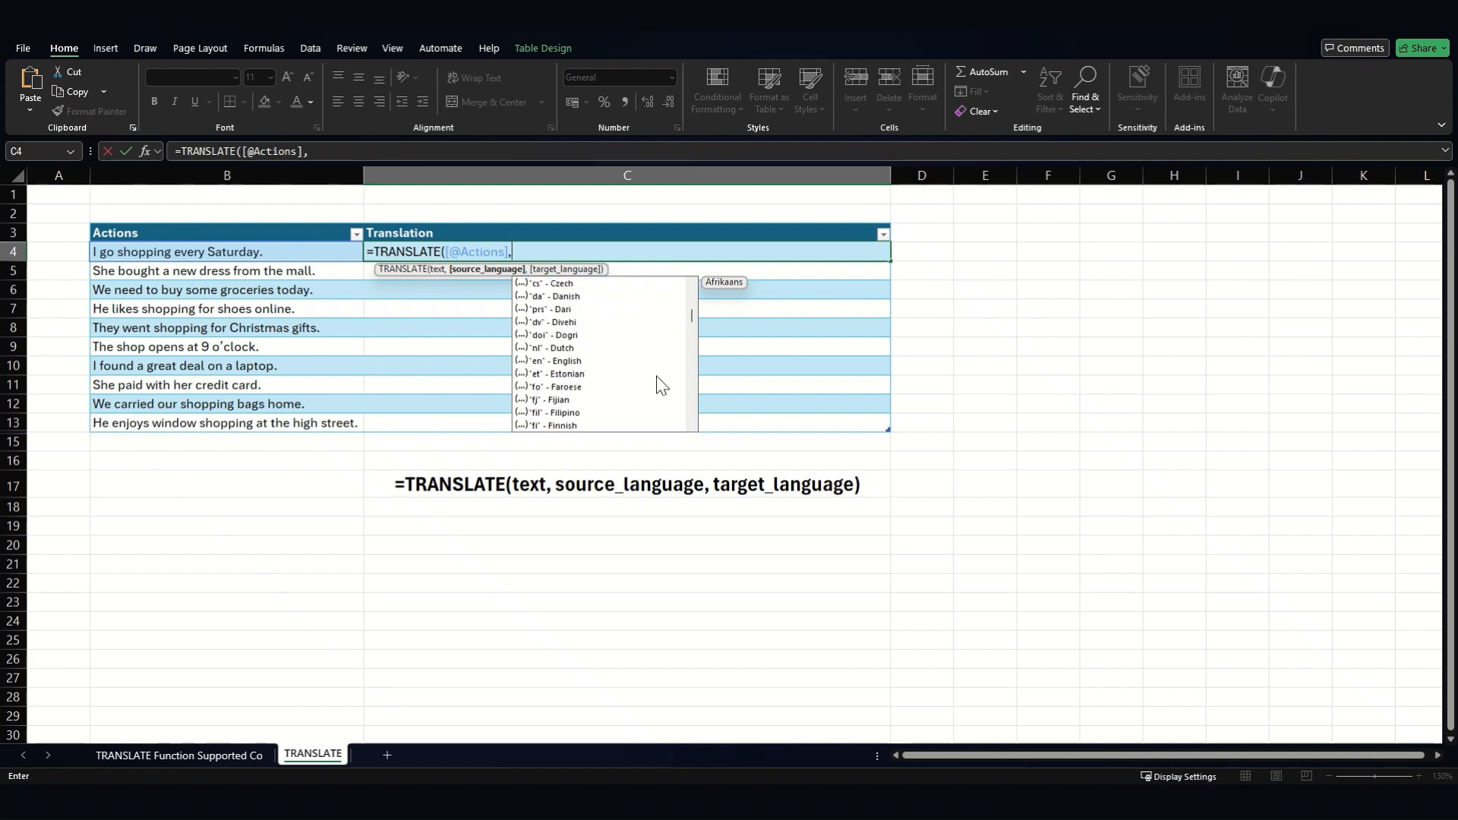
left_click(576, 363)
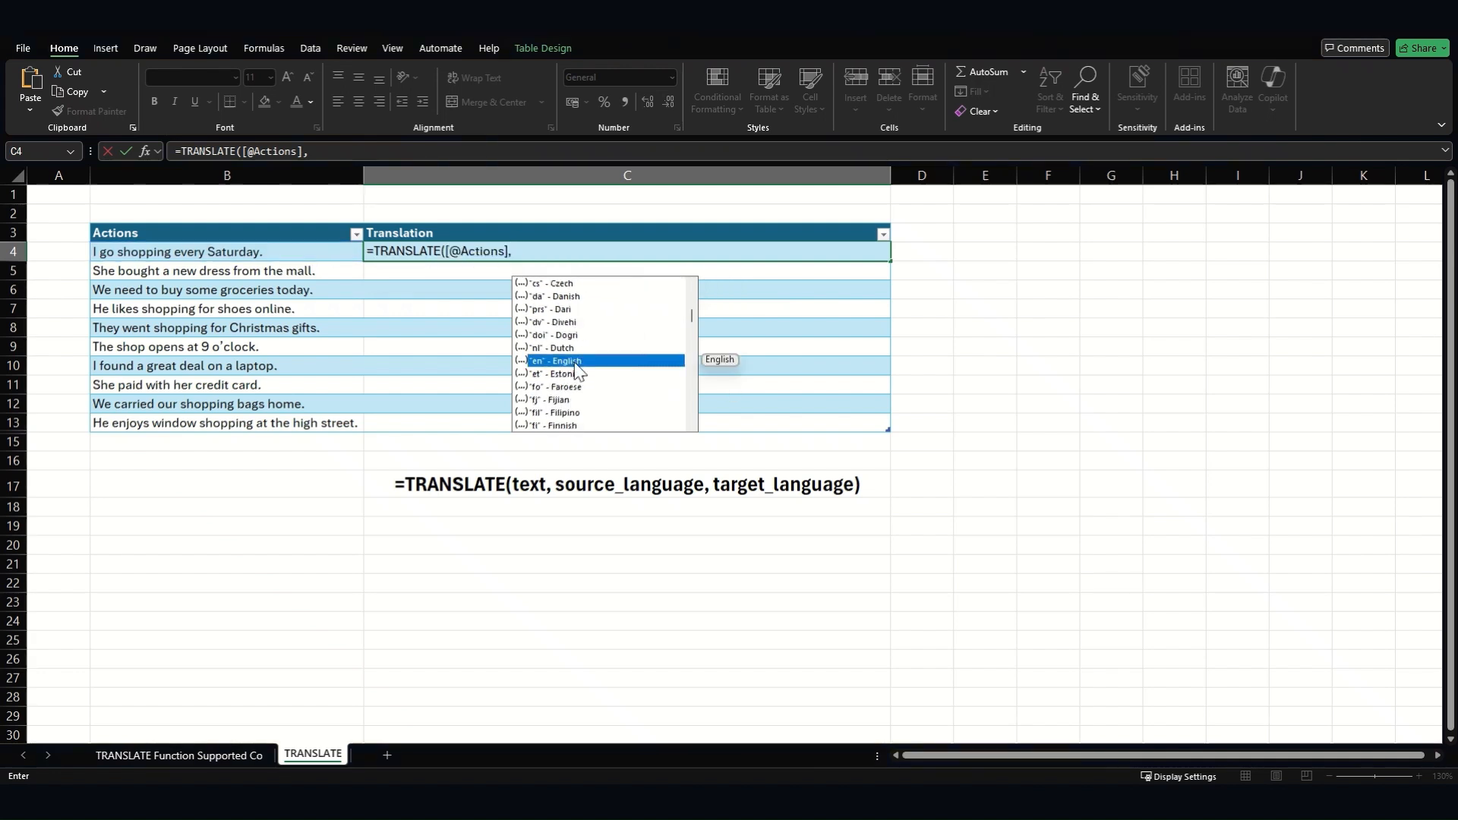
double_click(576, 363)
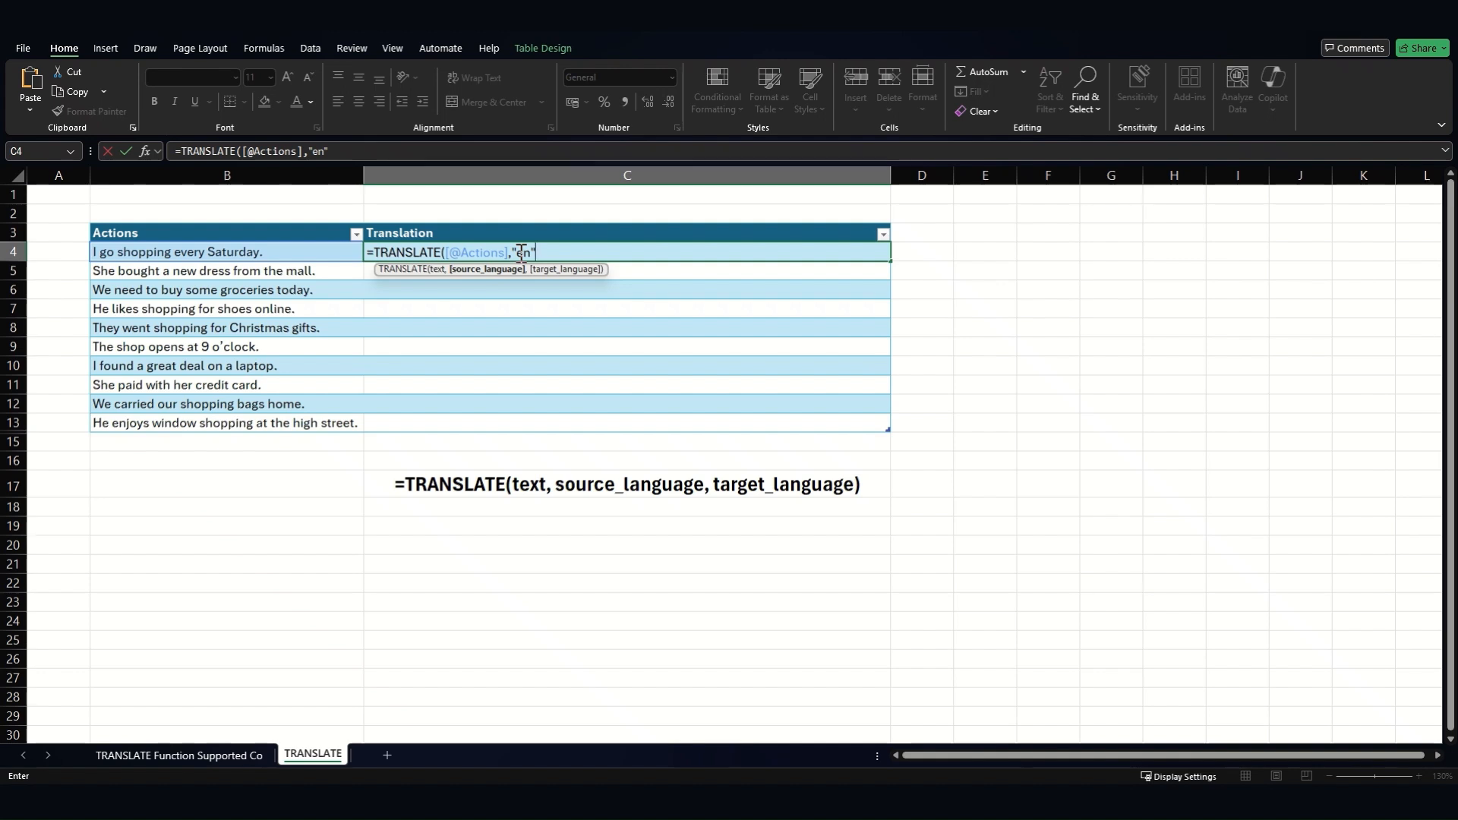
type(",")
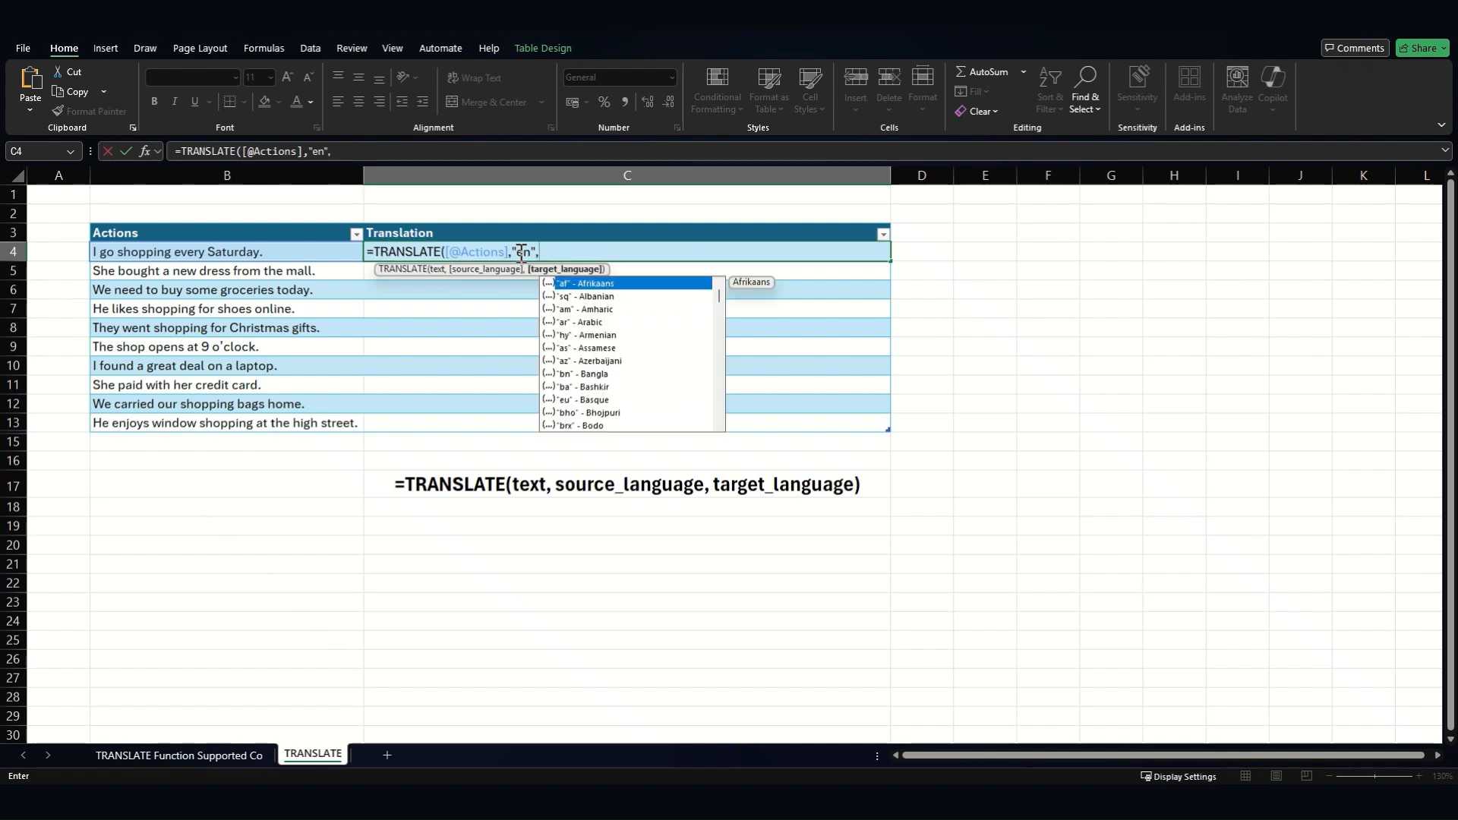
type("\"fr\")")
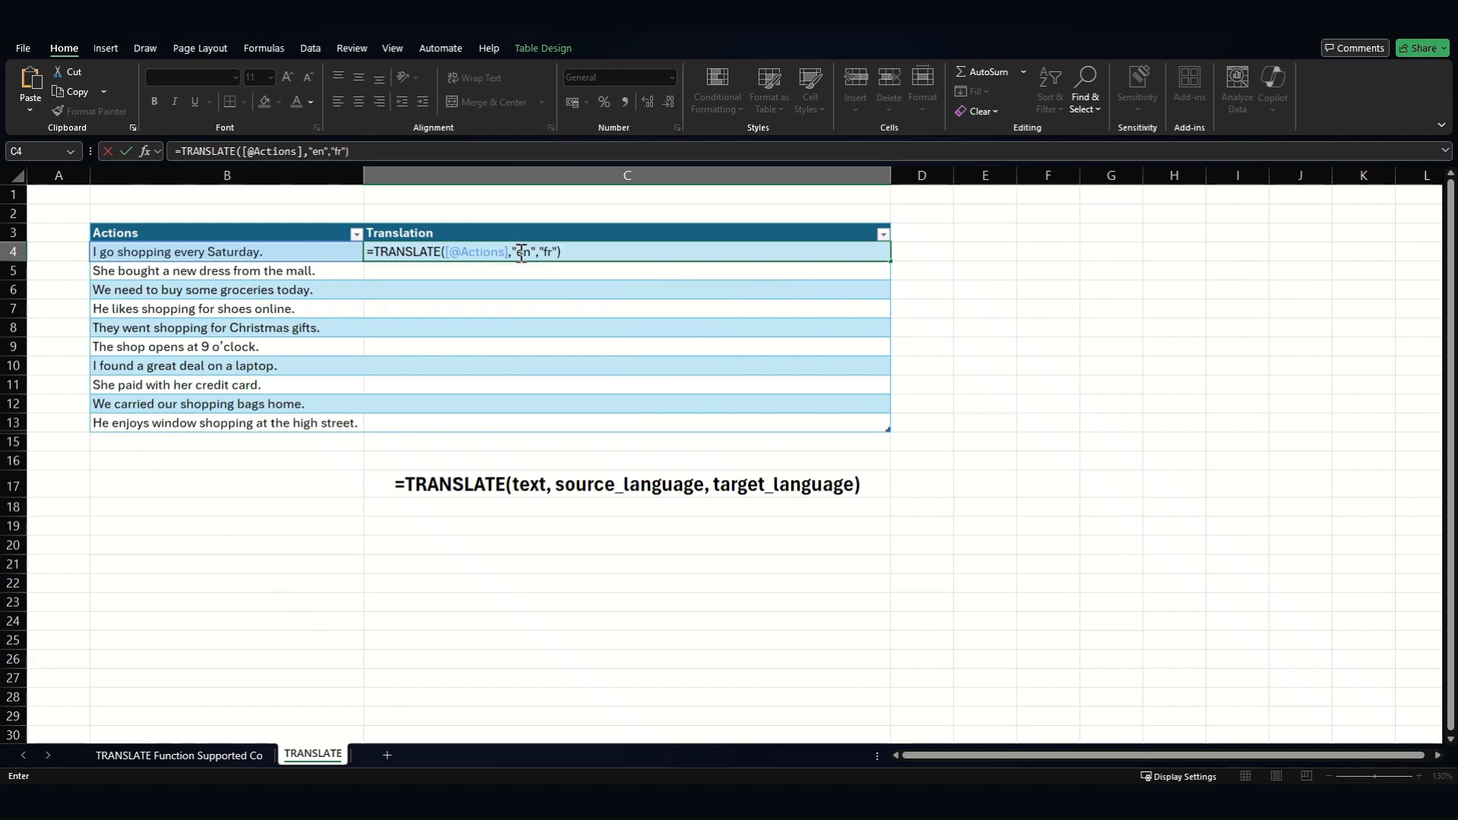
key("Return")
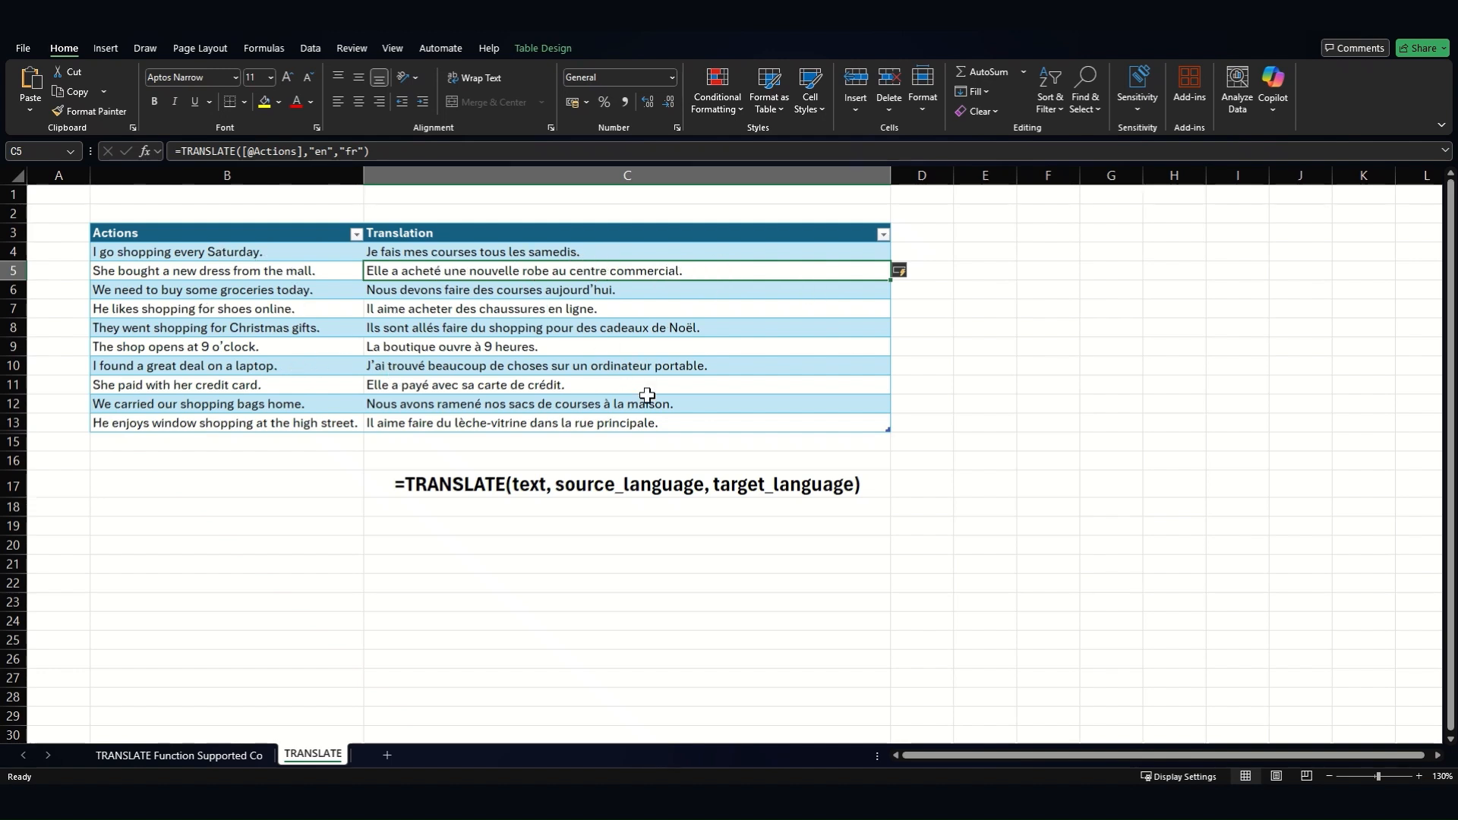
left_click_drag(231, 253, 227, 423)
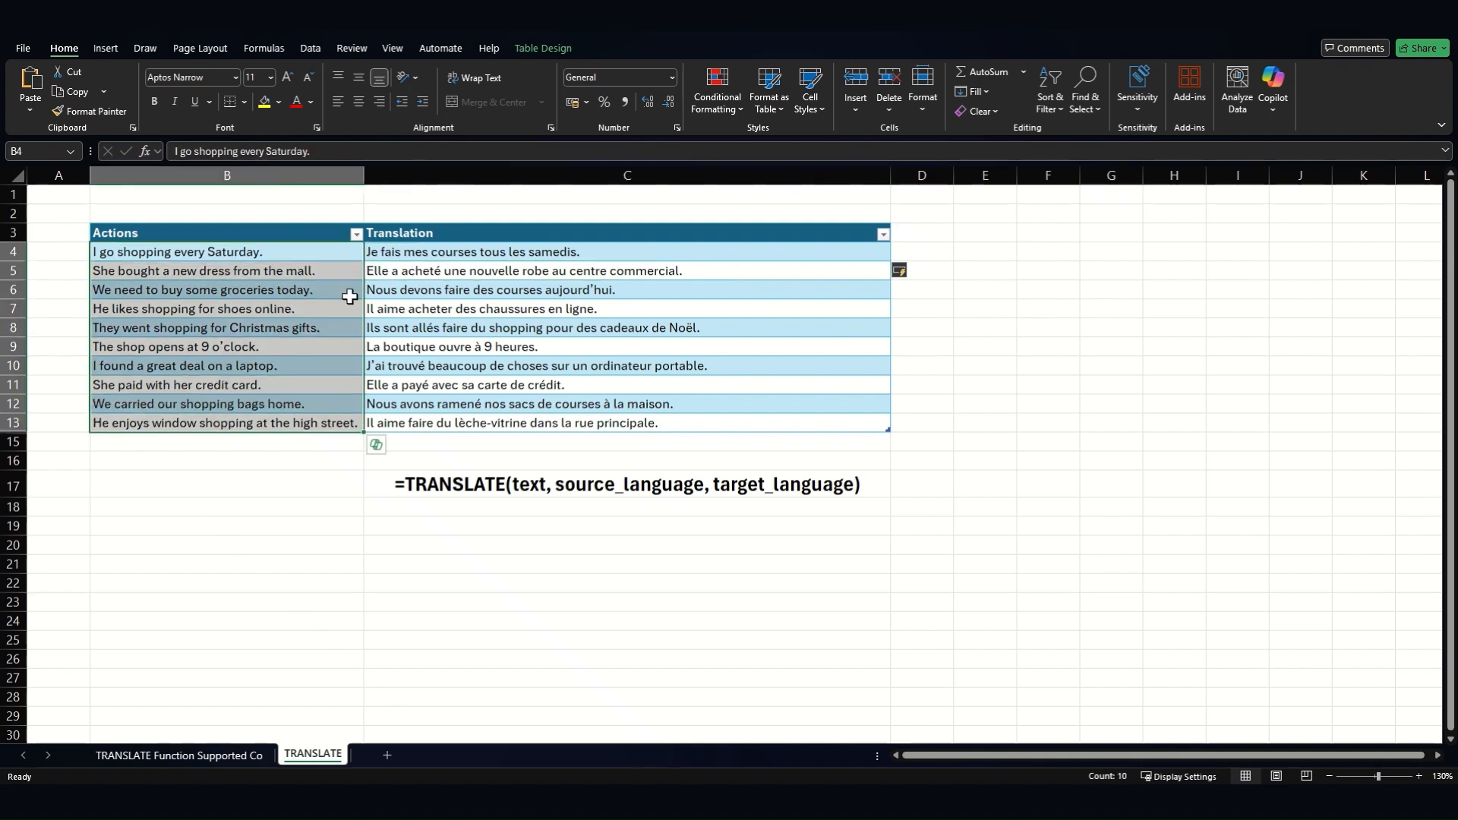
left_click_drag(384, 252, 392, 442)
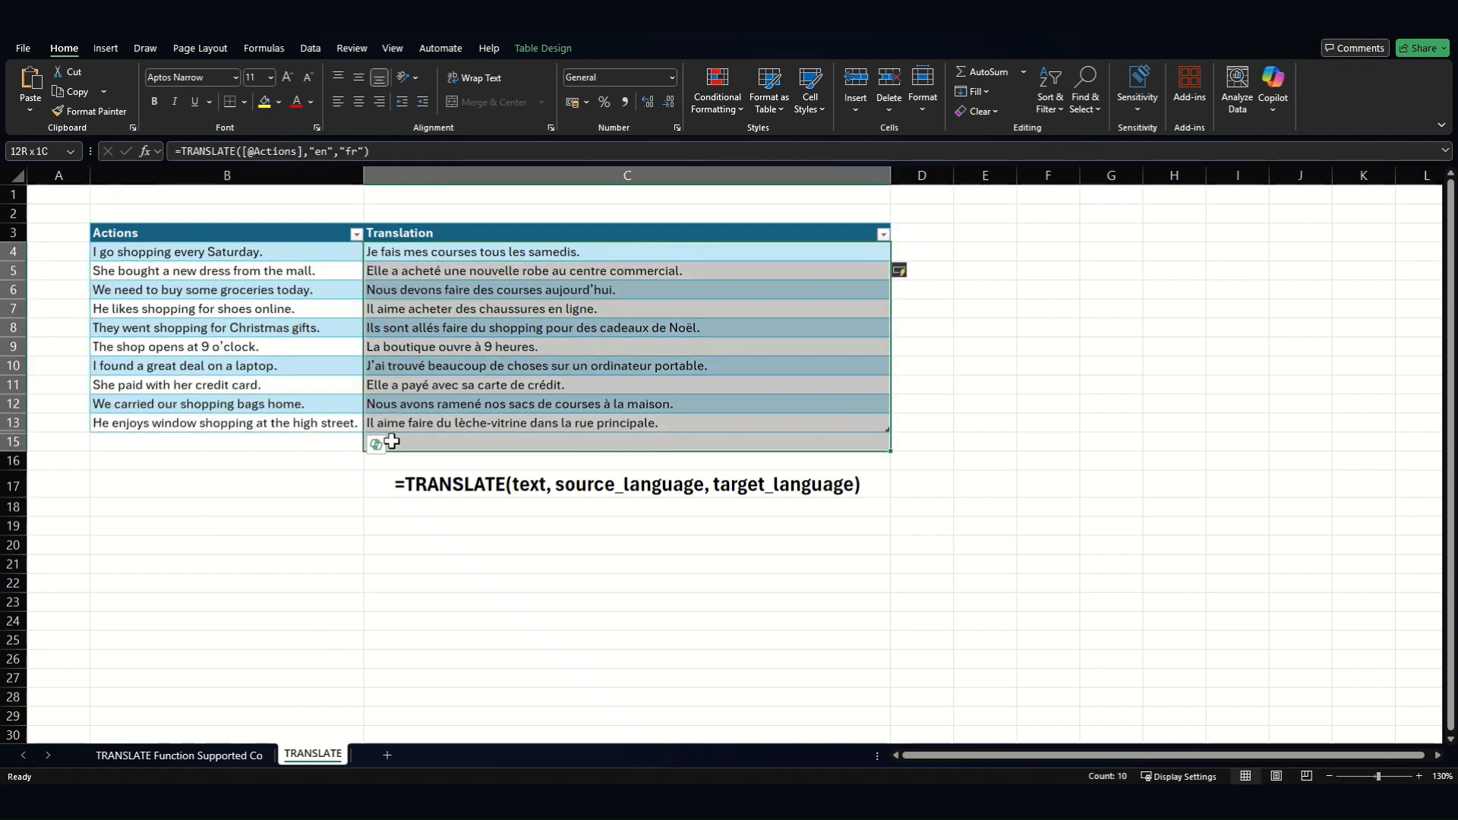
left_click(410, 289)
- Change the Translation formula's target language from "fr" to "pt-pt" for European Portuguese
left_click(365, 151)
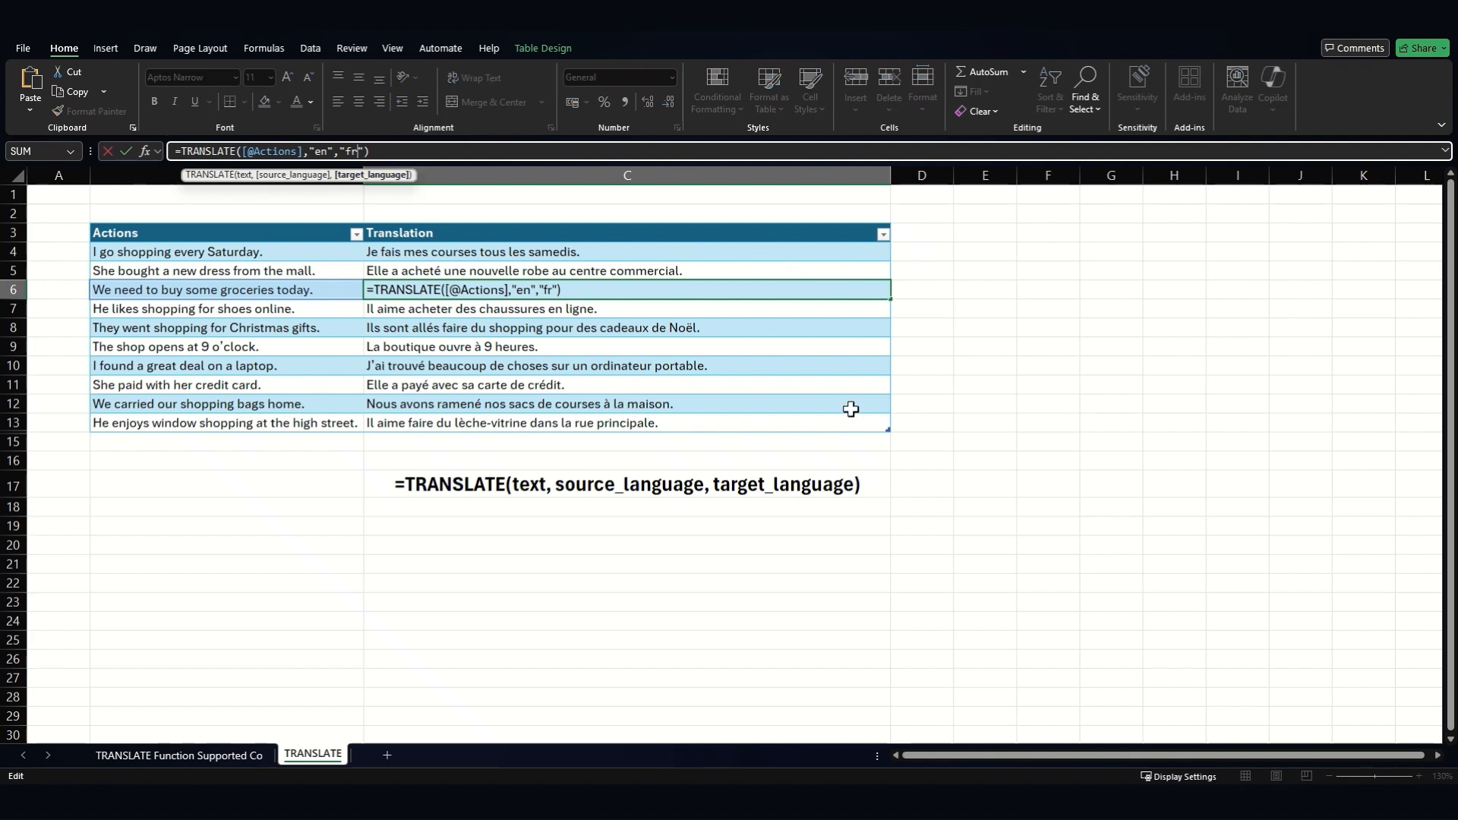
key("BackSpace")
key("BackSpace")
type("pt-pt")
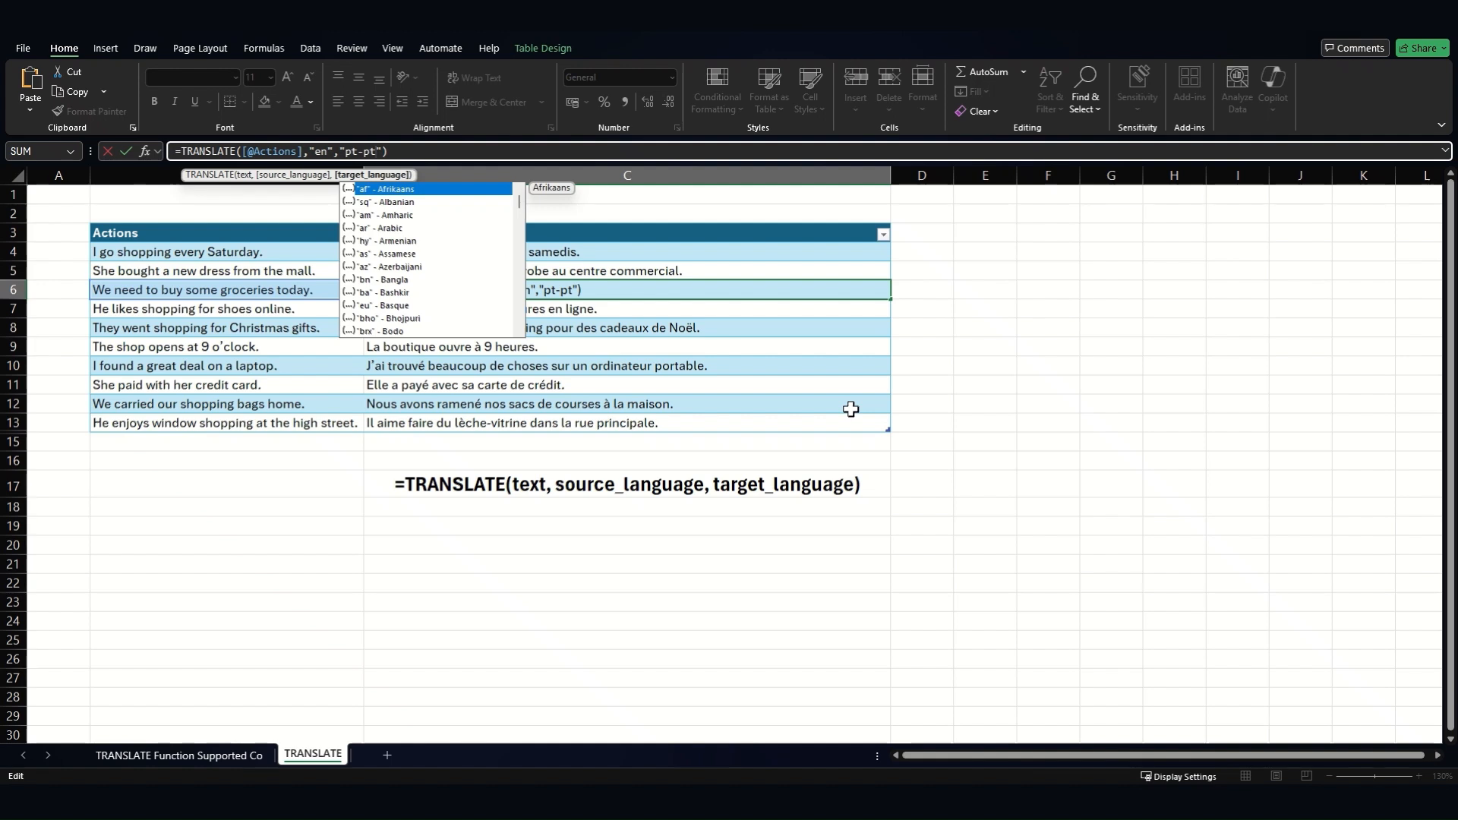
key("Return")
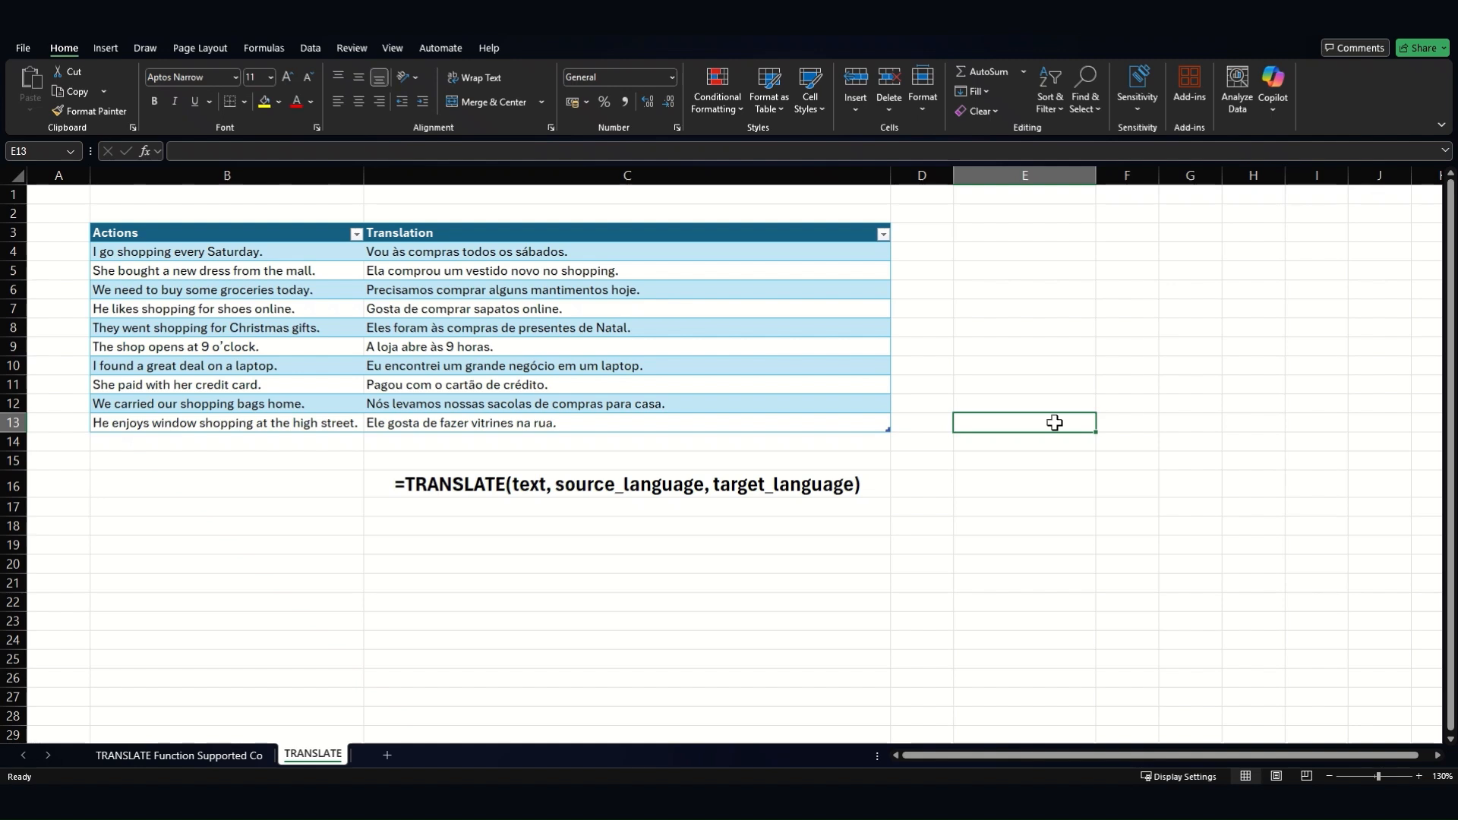
- Enter =TRANSLATE("Jestem dobrze.","pl","en") in E13 so it returns "I'm fine."
type("=")
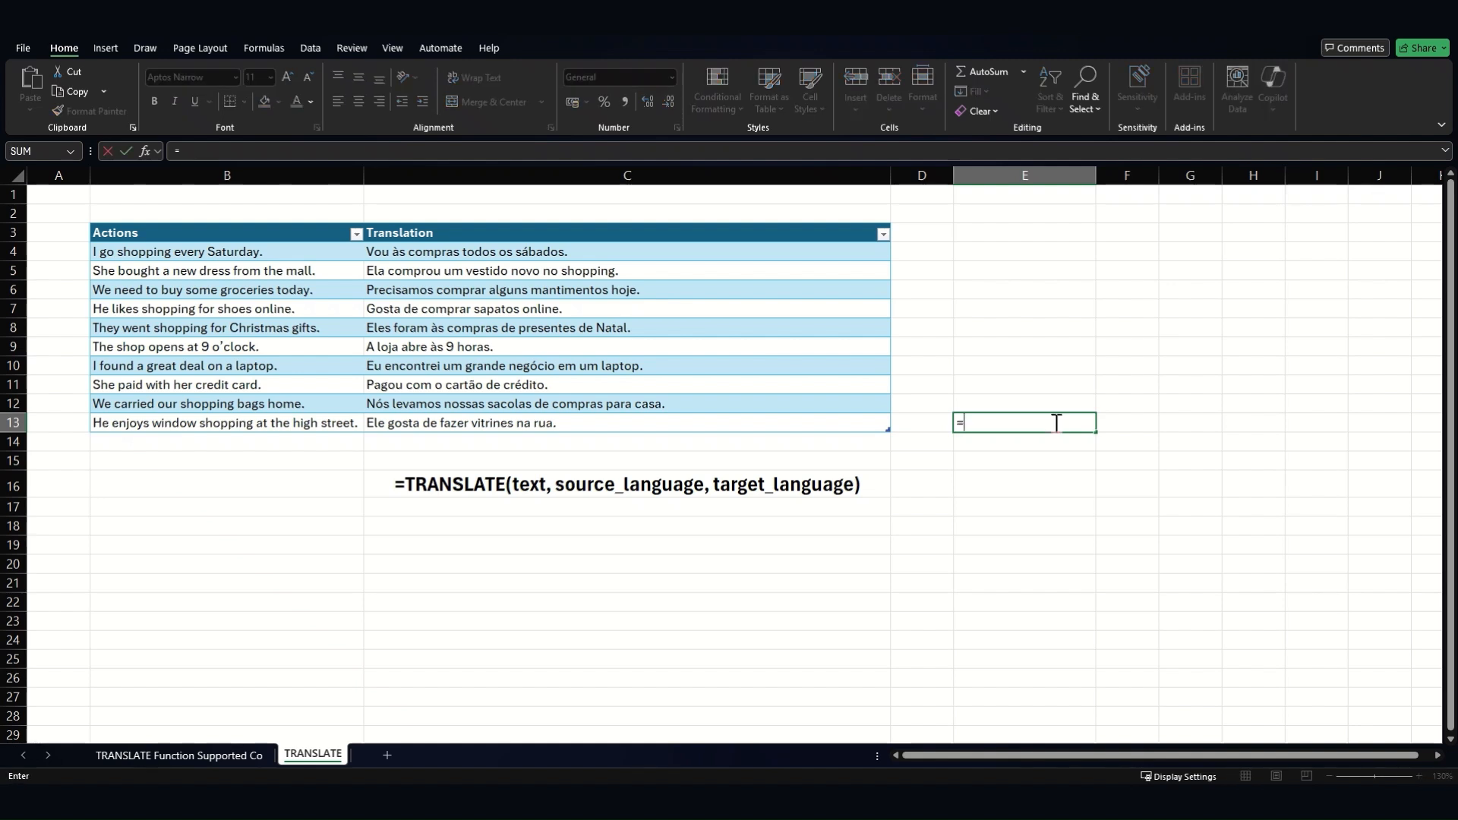
type("trans")
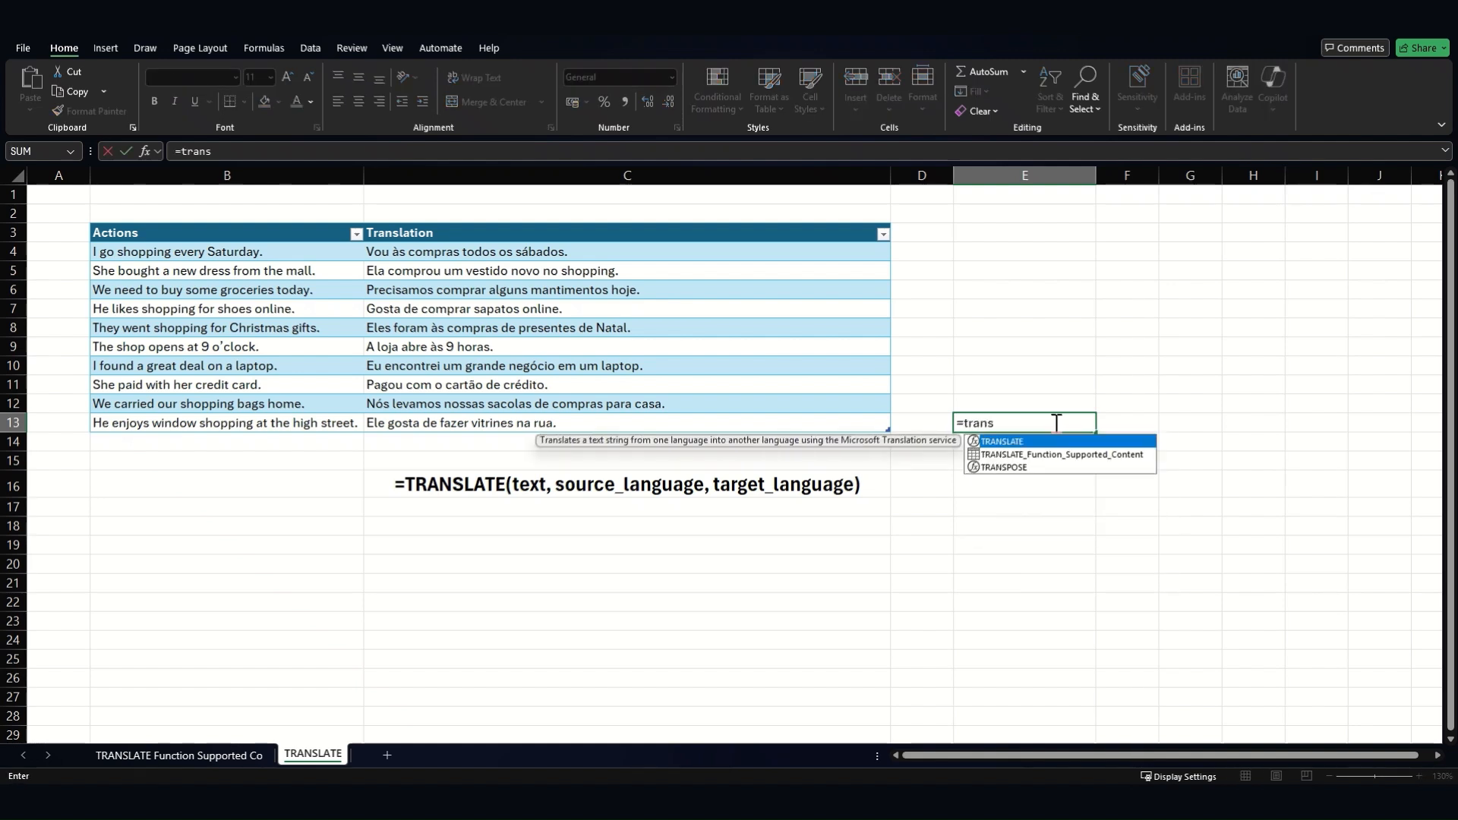
key("Tab")
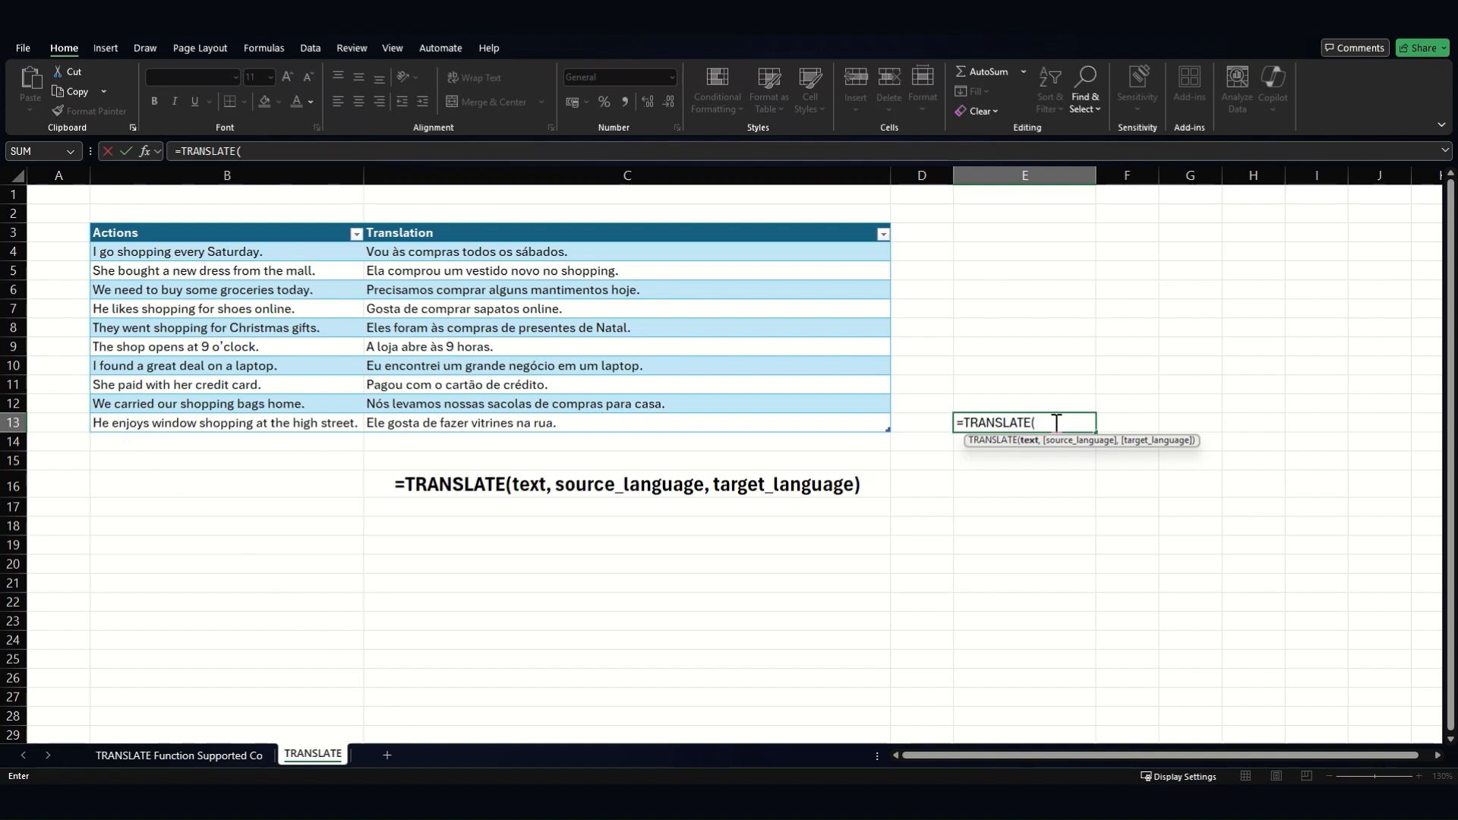
type("\"Jestem dobrz")
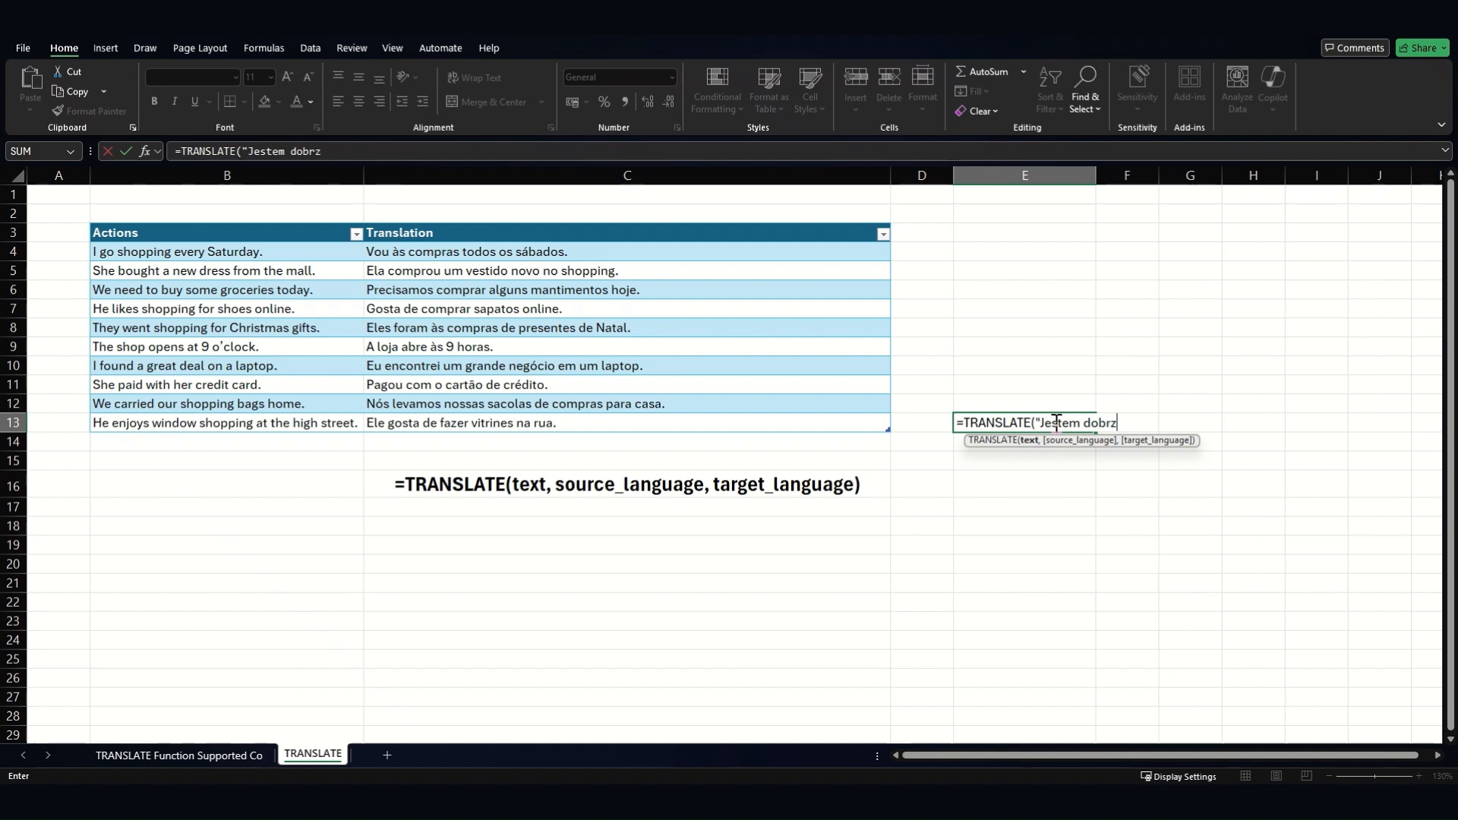
type("e.\",\"")
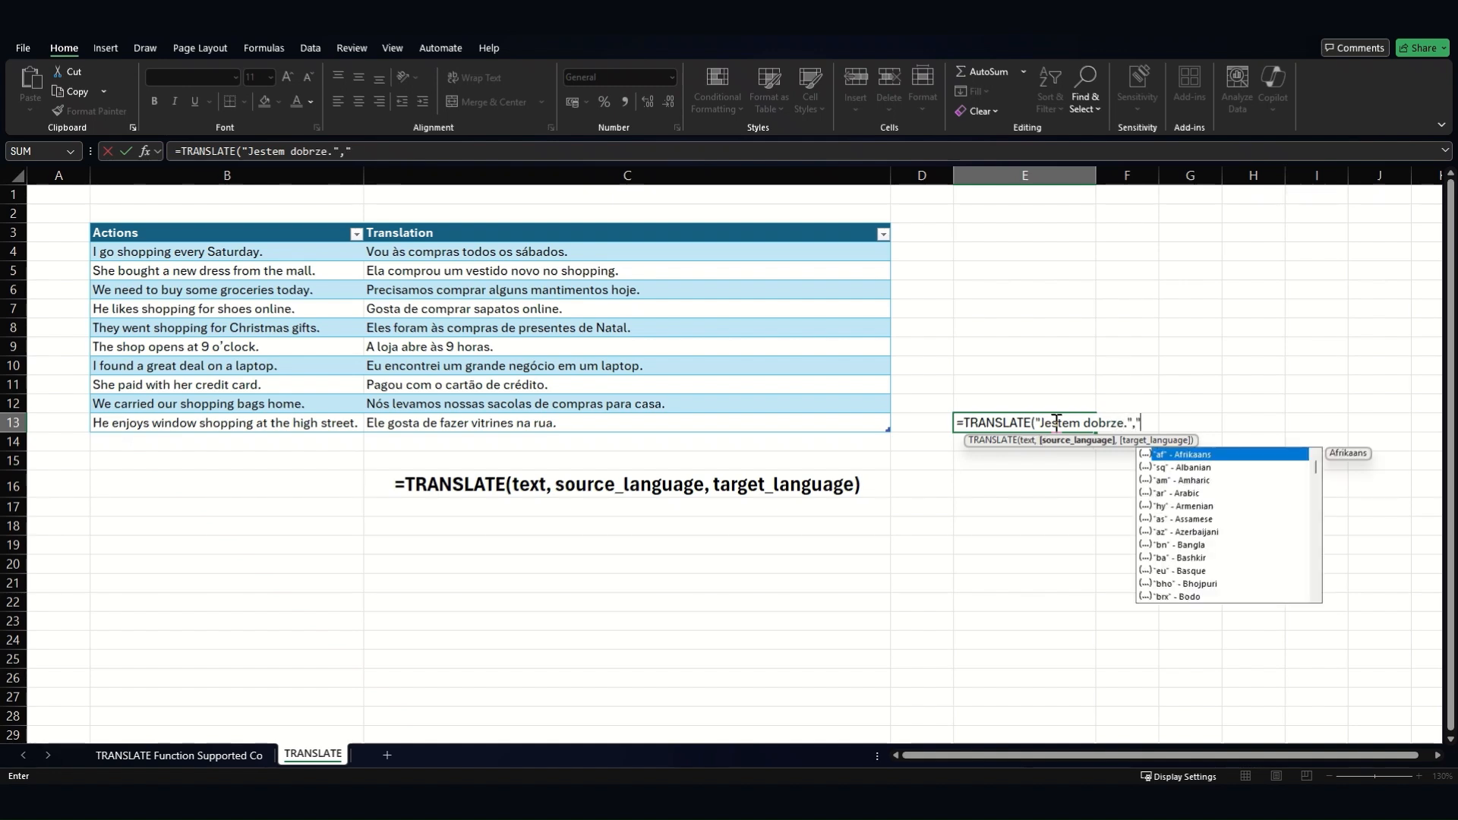
type("pl")
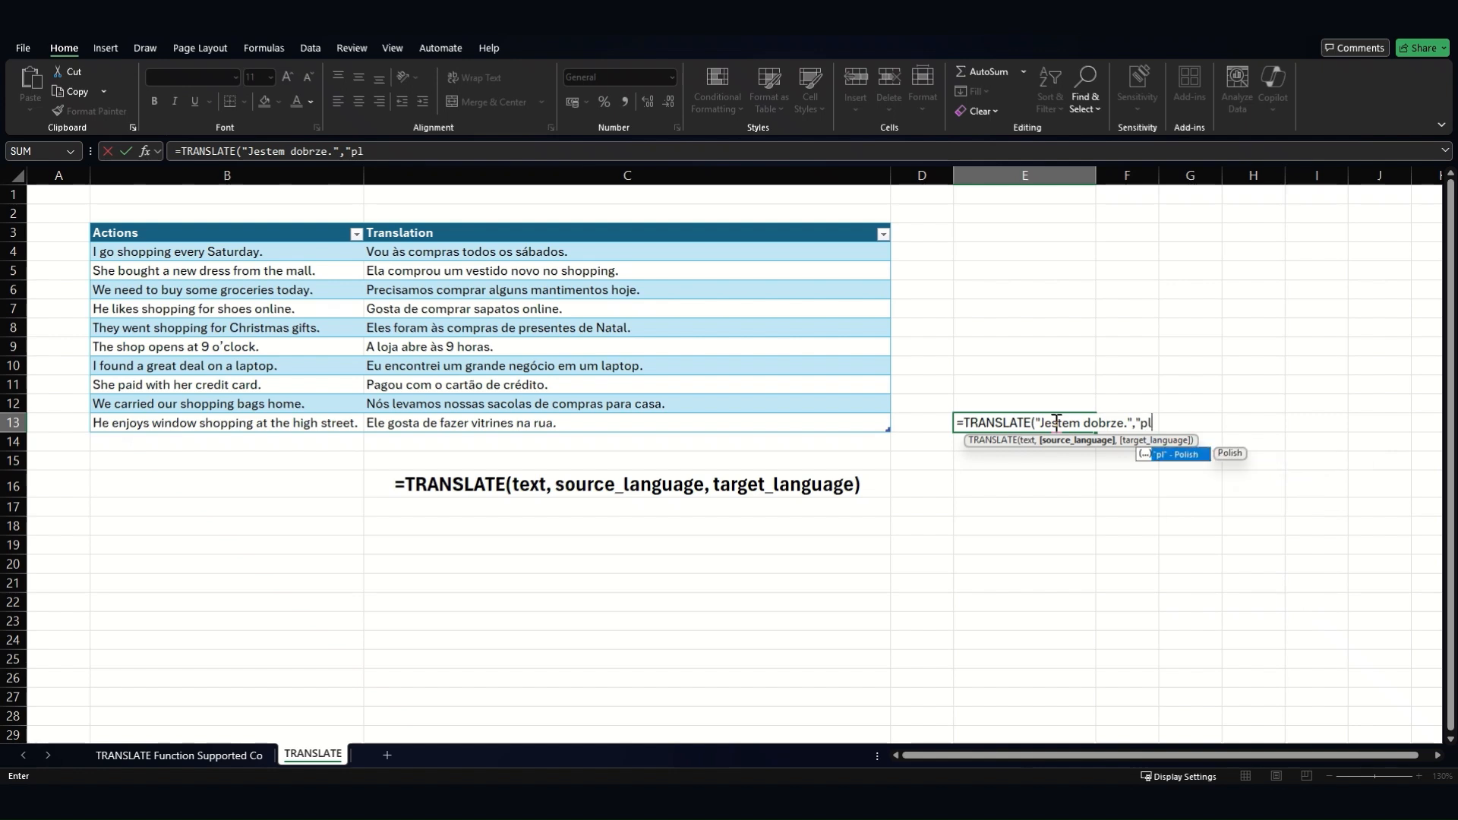
type("\"")
type(",\"en")
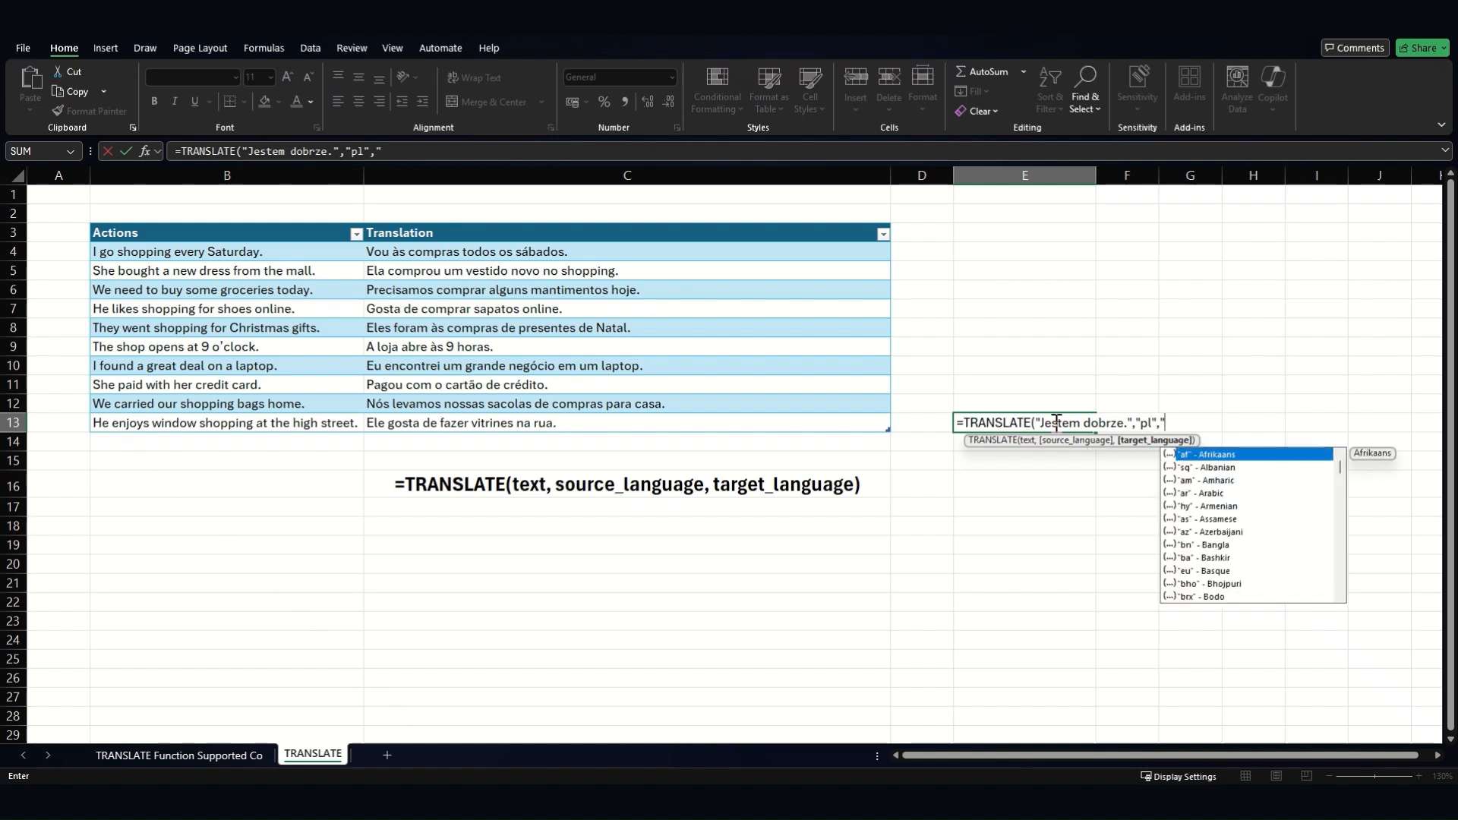
type("\")")
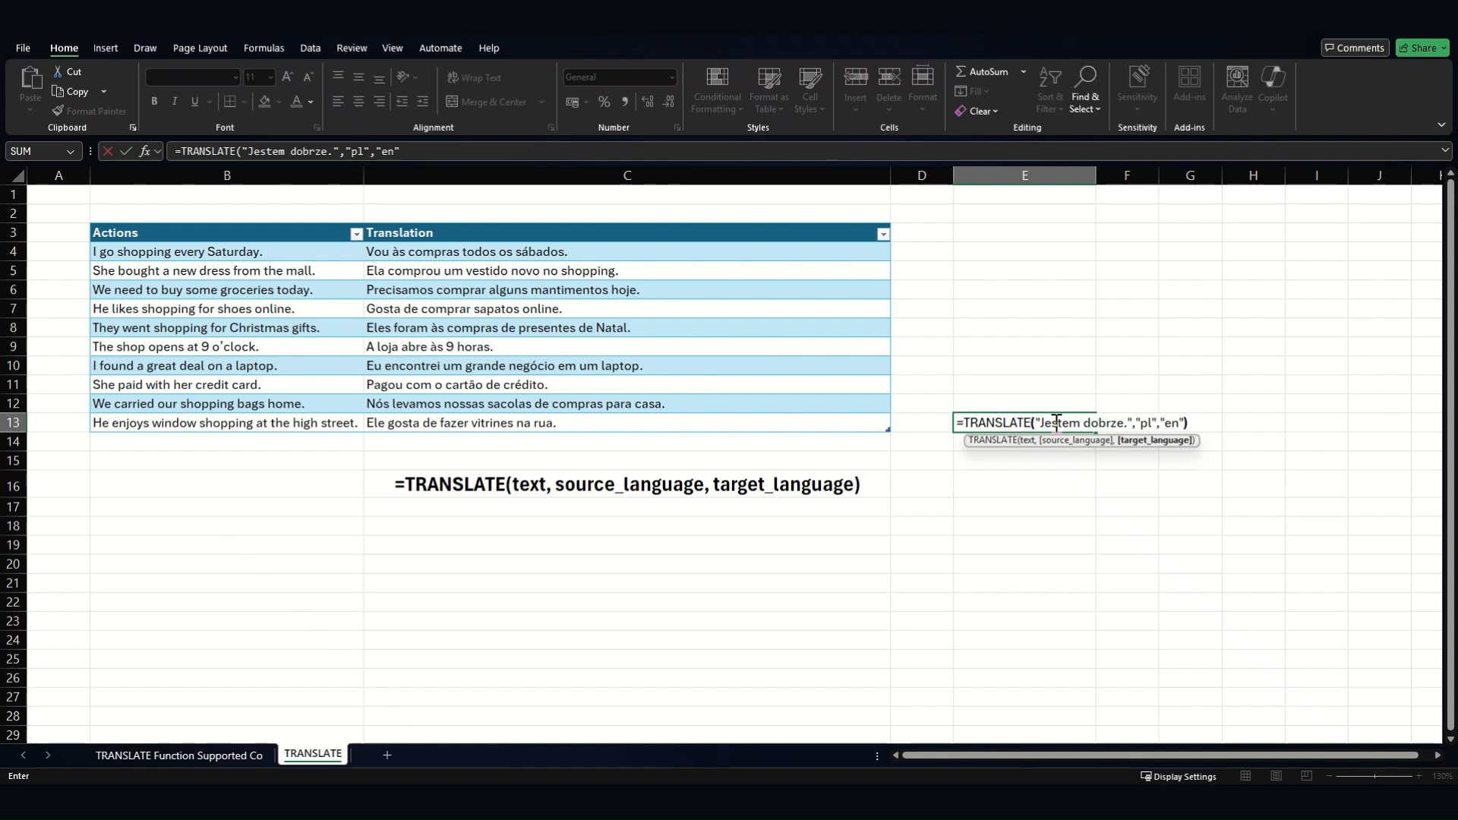
key("Return")
left_click(1055, 422)
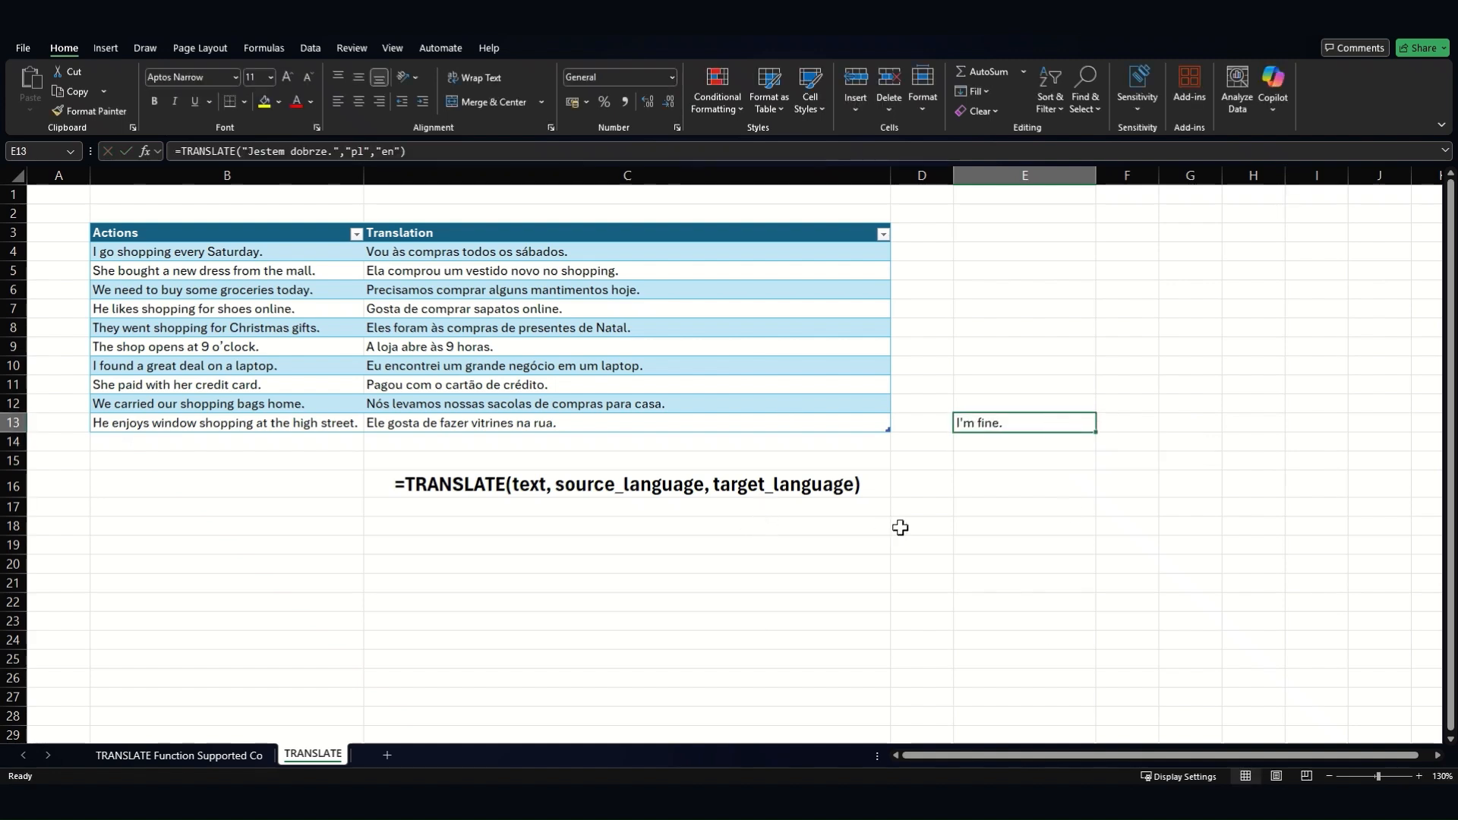
- Change the E13 formula's target language from "en" to "it" for Italian
key("F2")
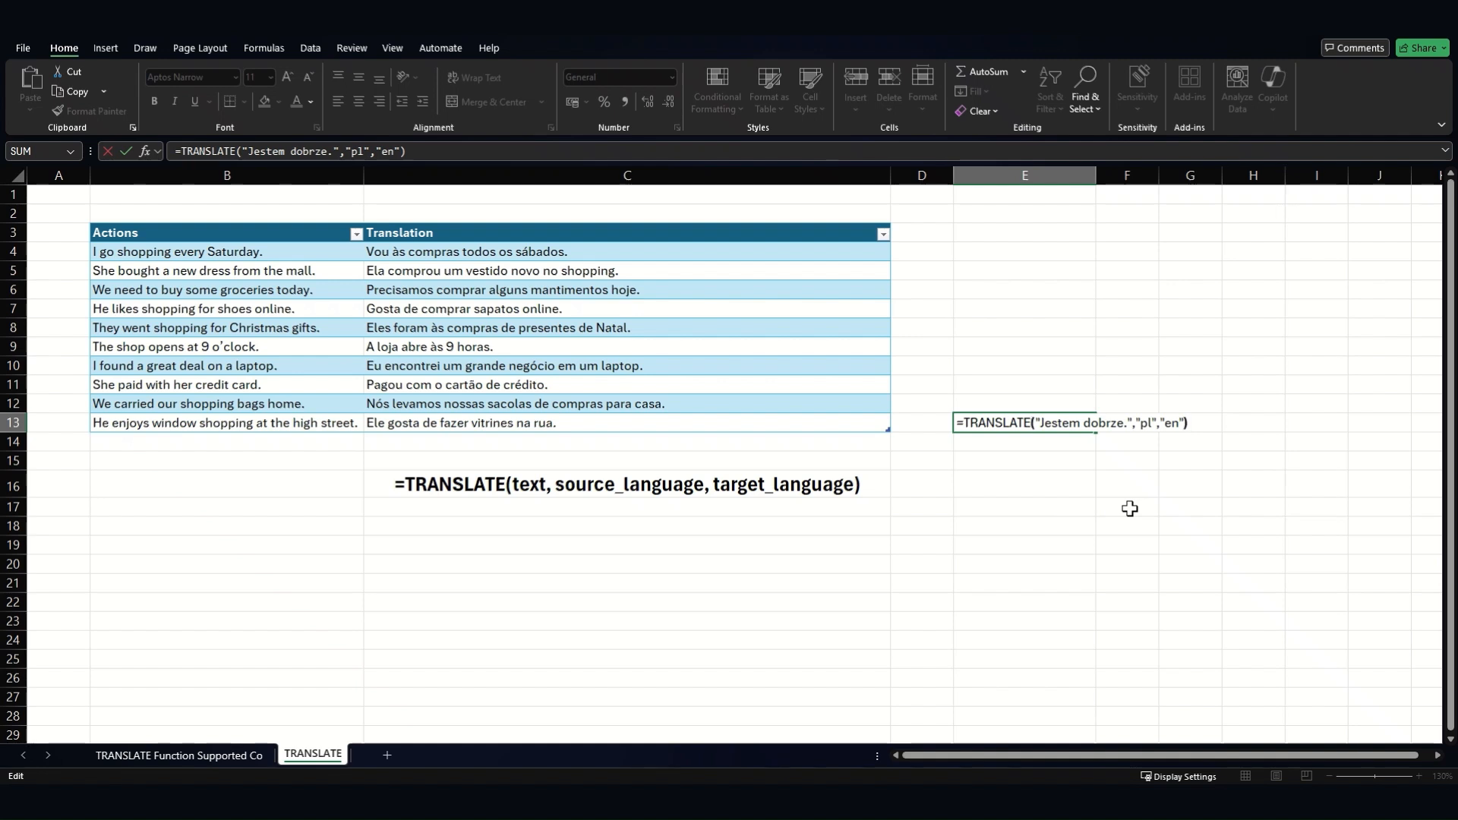
key("Left")
key("Left")
key("BackSpace")
key("BackSpace")
type("it")
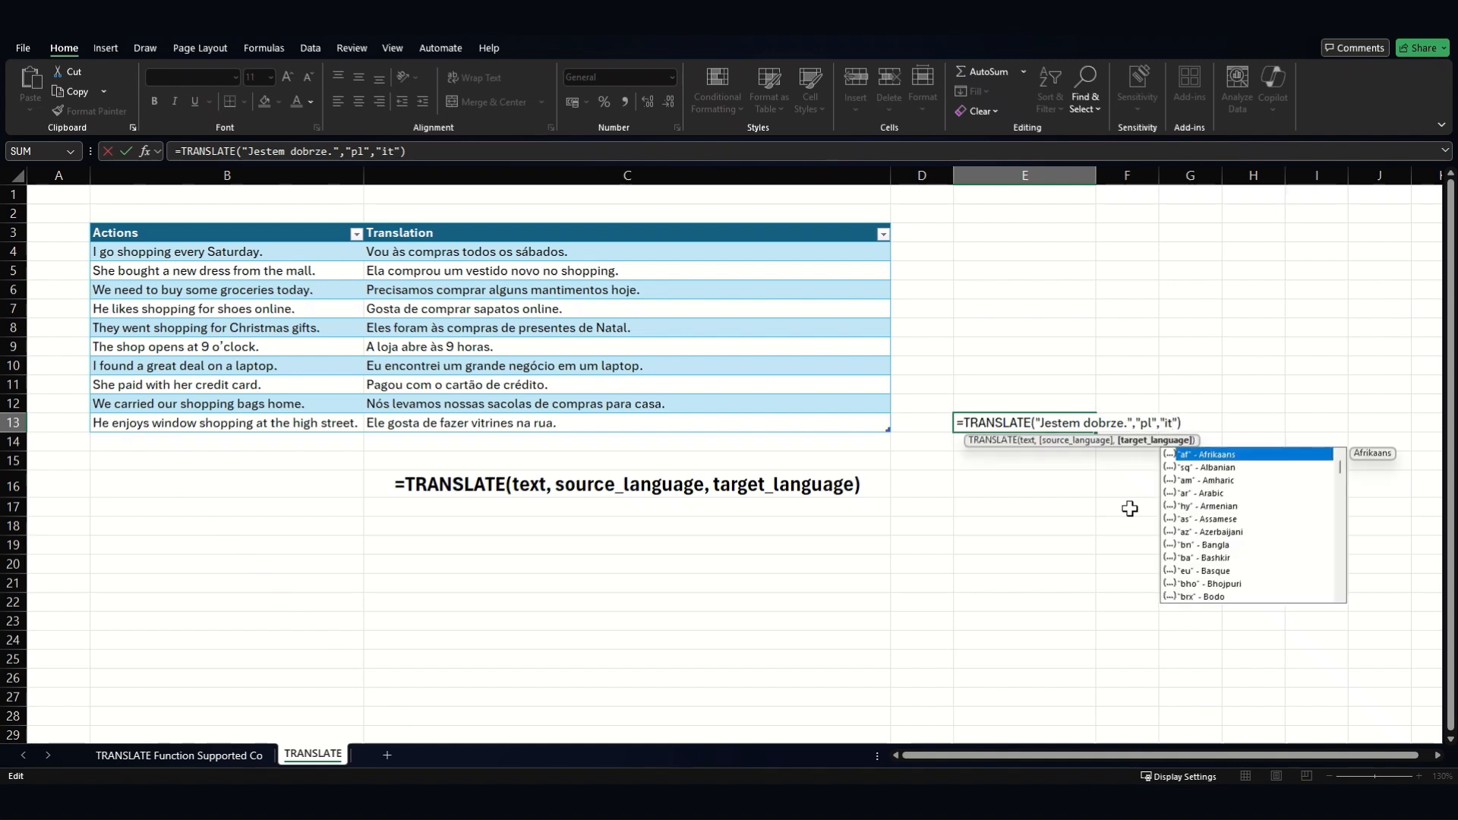
key("Return")
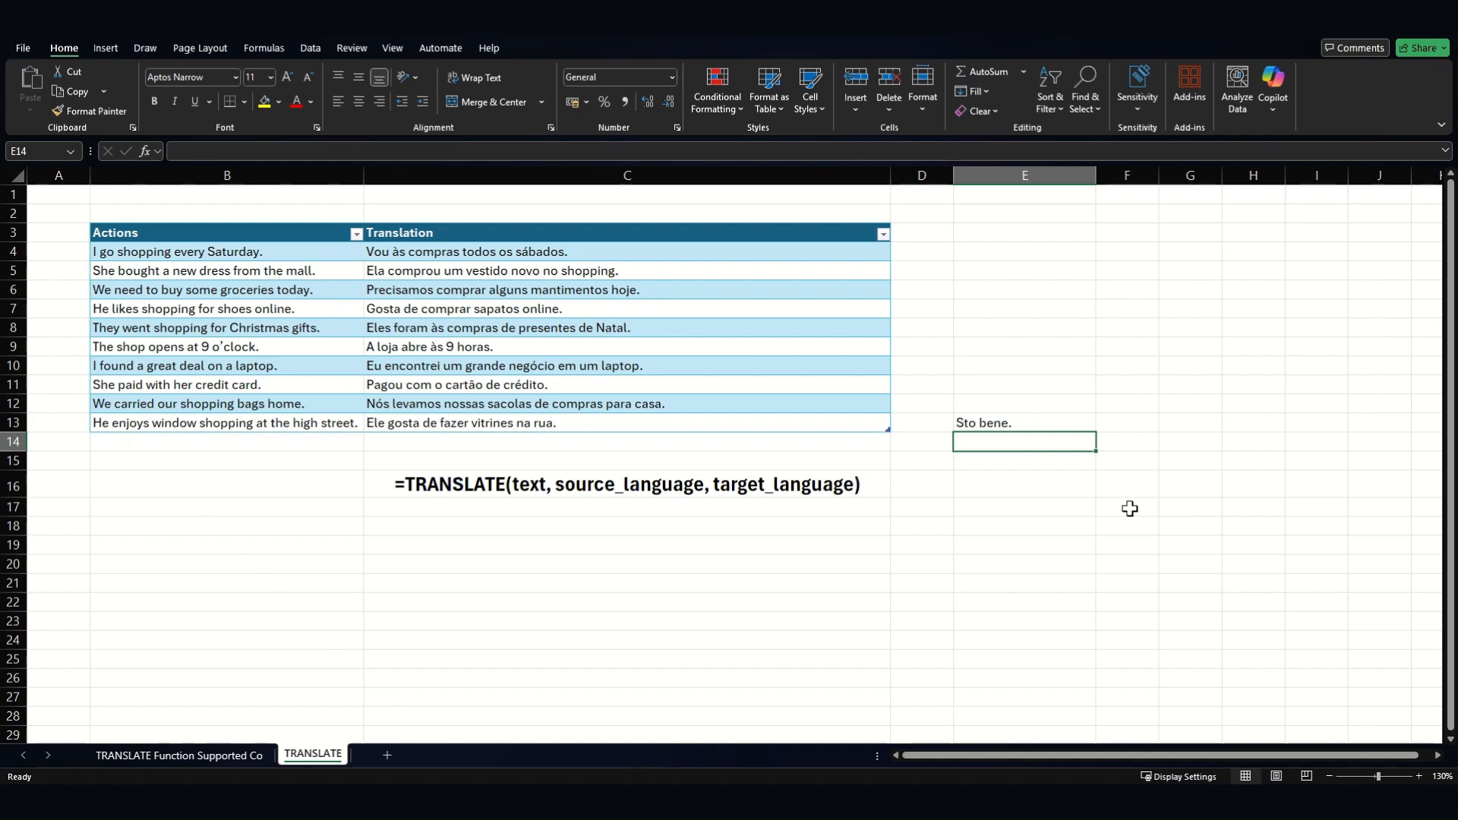
- Change the E13 target language from "it" to "es" so it shows "Estoy bien."
key("Up")
key("F2")
key("Left")
key("Left")
key("BackSpace")
key("BackSpace")
type("es")
key("Return")
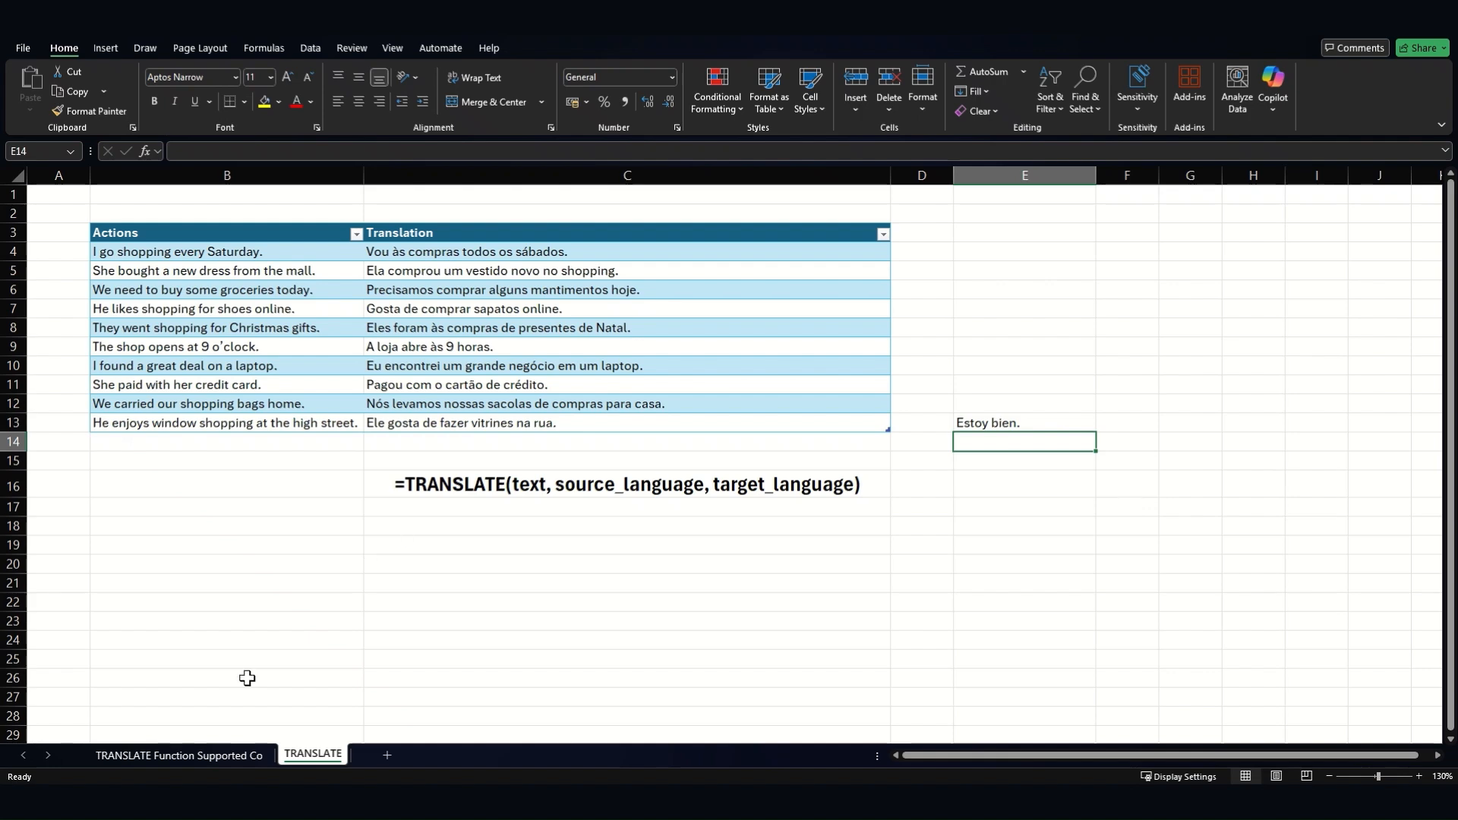
- On the supported-languages sheet, look up codes fo for Faroese (B32) and el for Greek (B41)
left_click(226, 757)
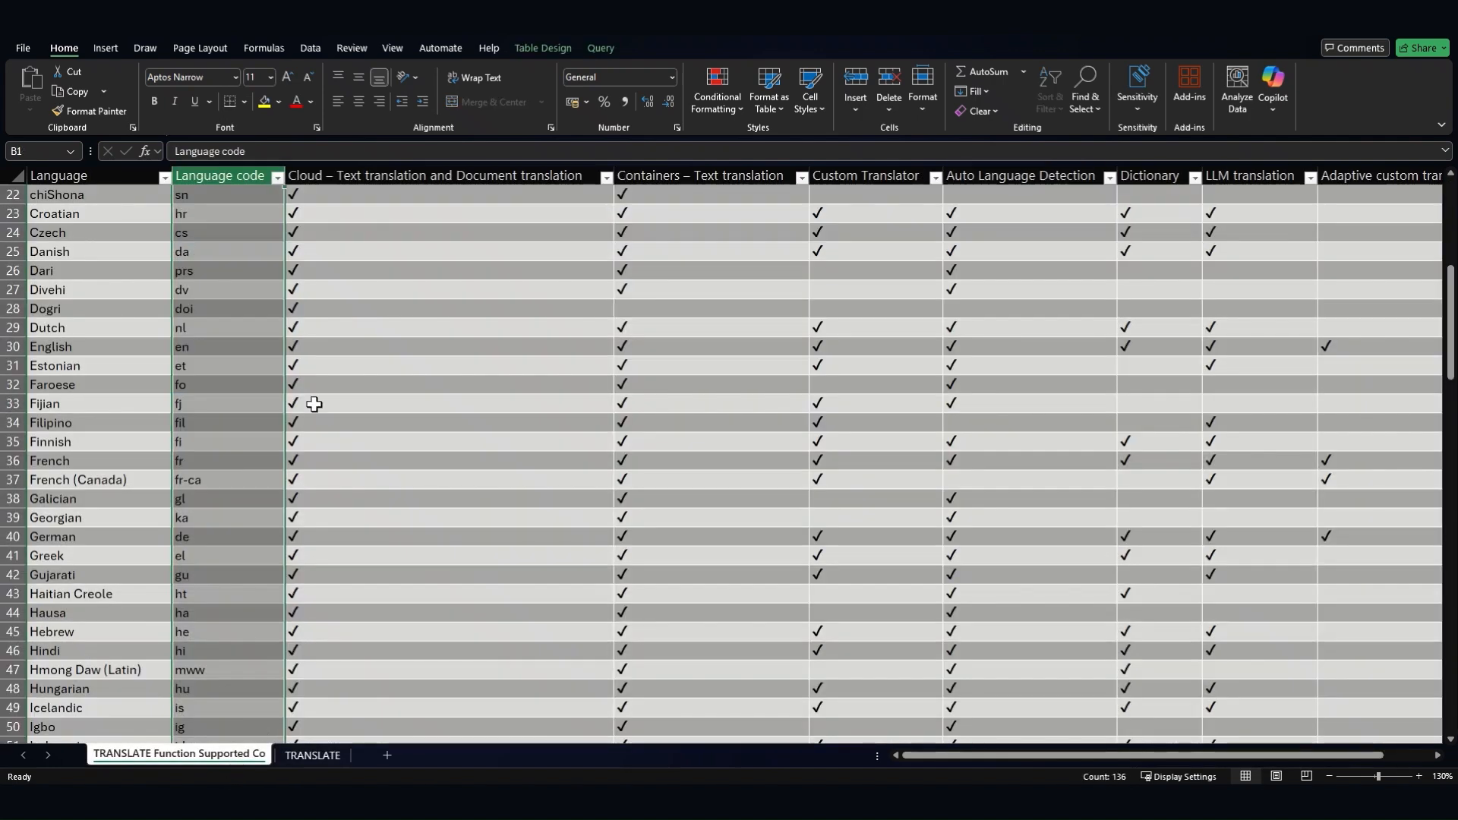
left_click(213, 387)
scroll(224, 467, "up", 7)
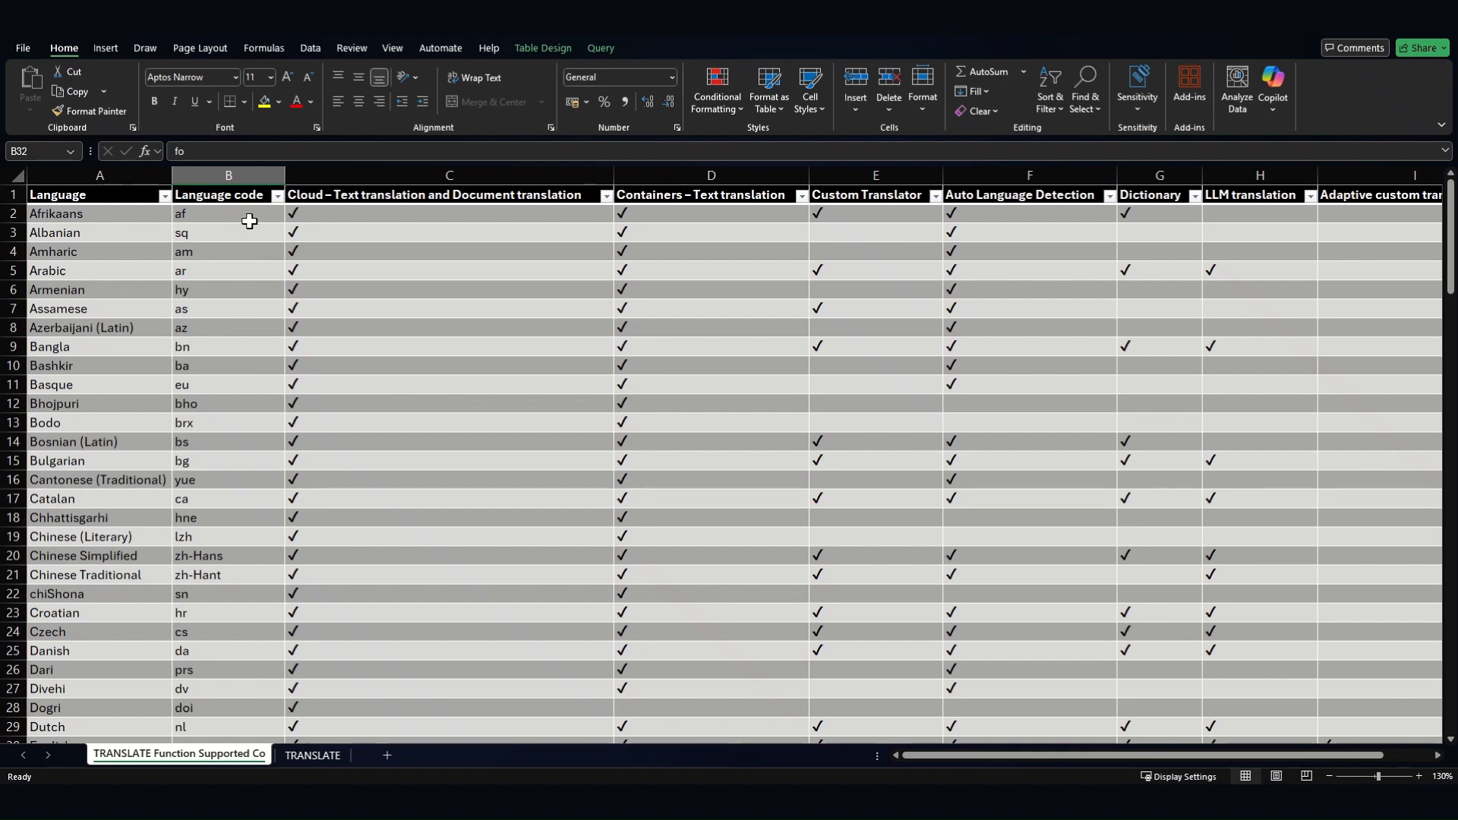
scroll(228, 341, "down", 3)
scroll(227, 389, "down", 4)
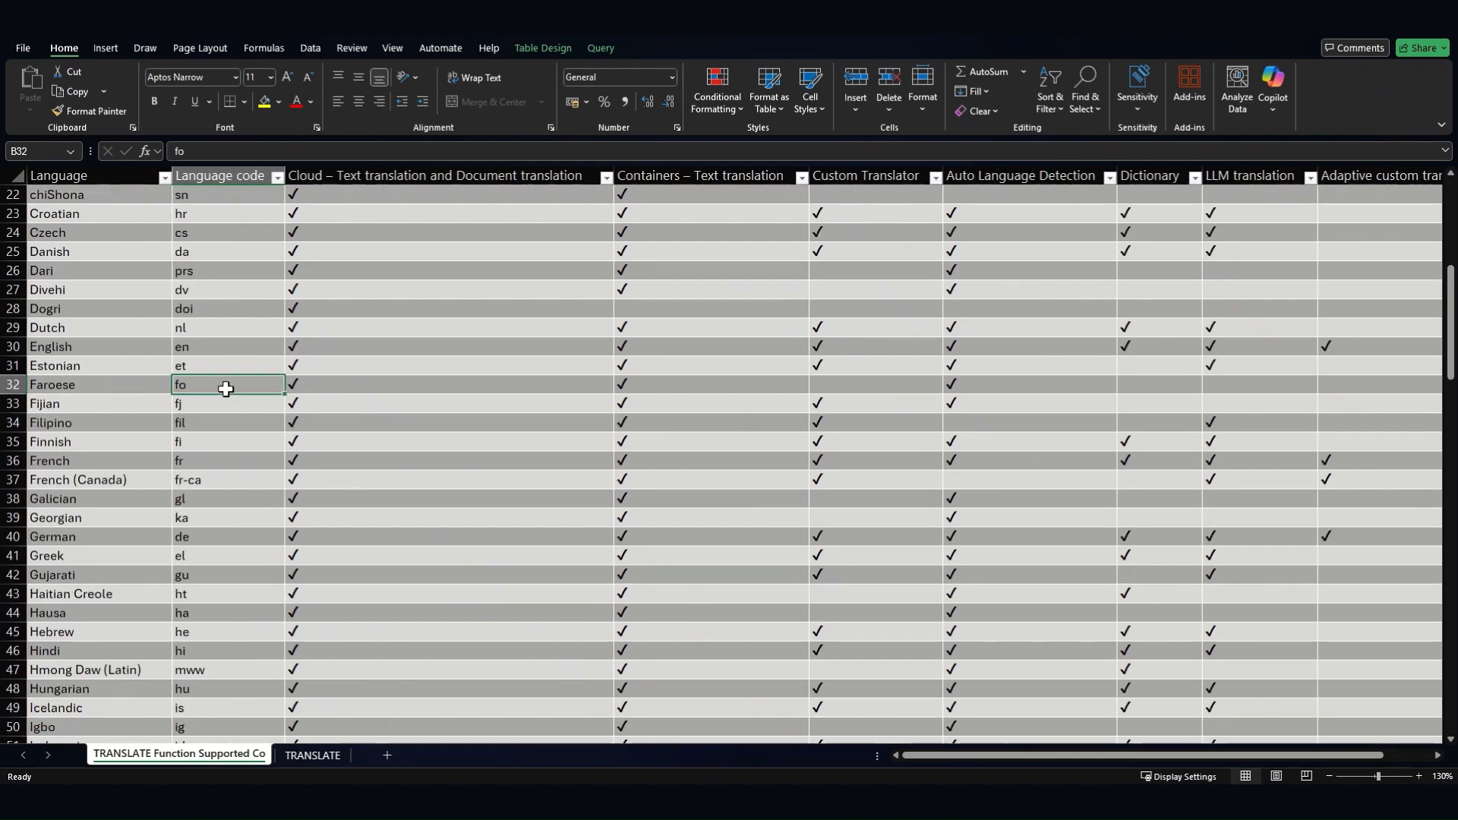
left_click(219, 560)
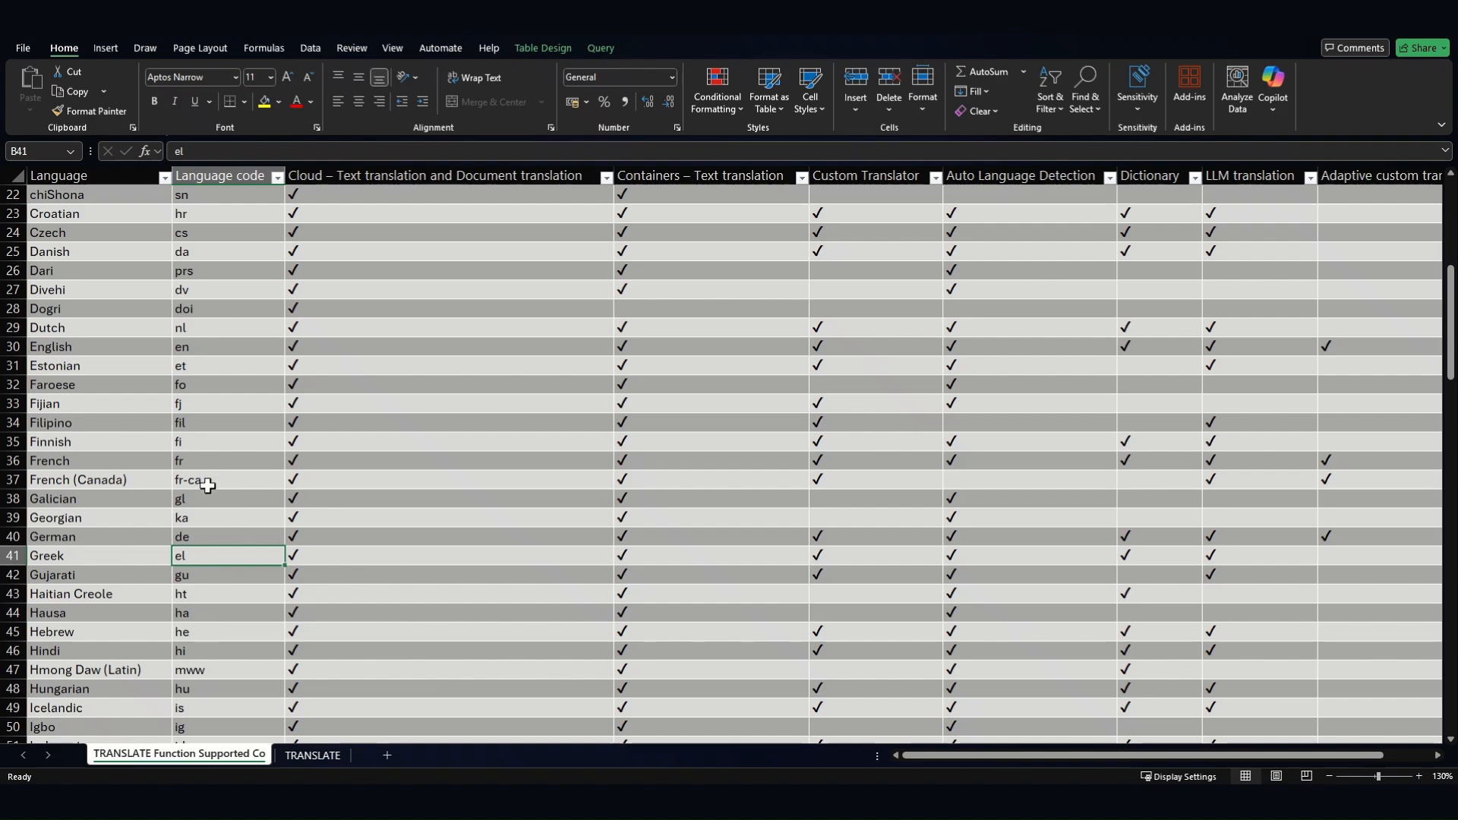
scroll(208, 486, "down", 18)
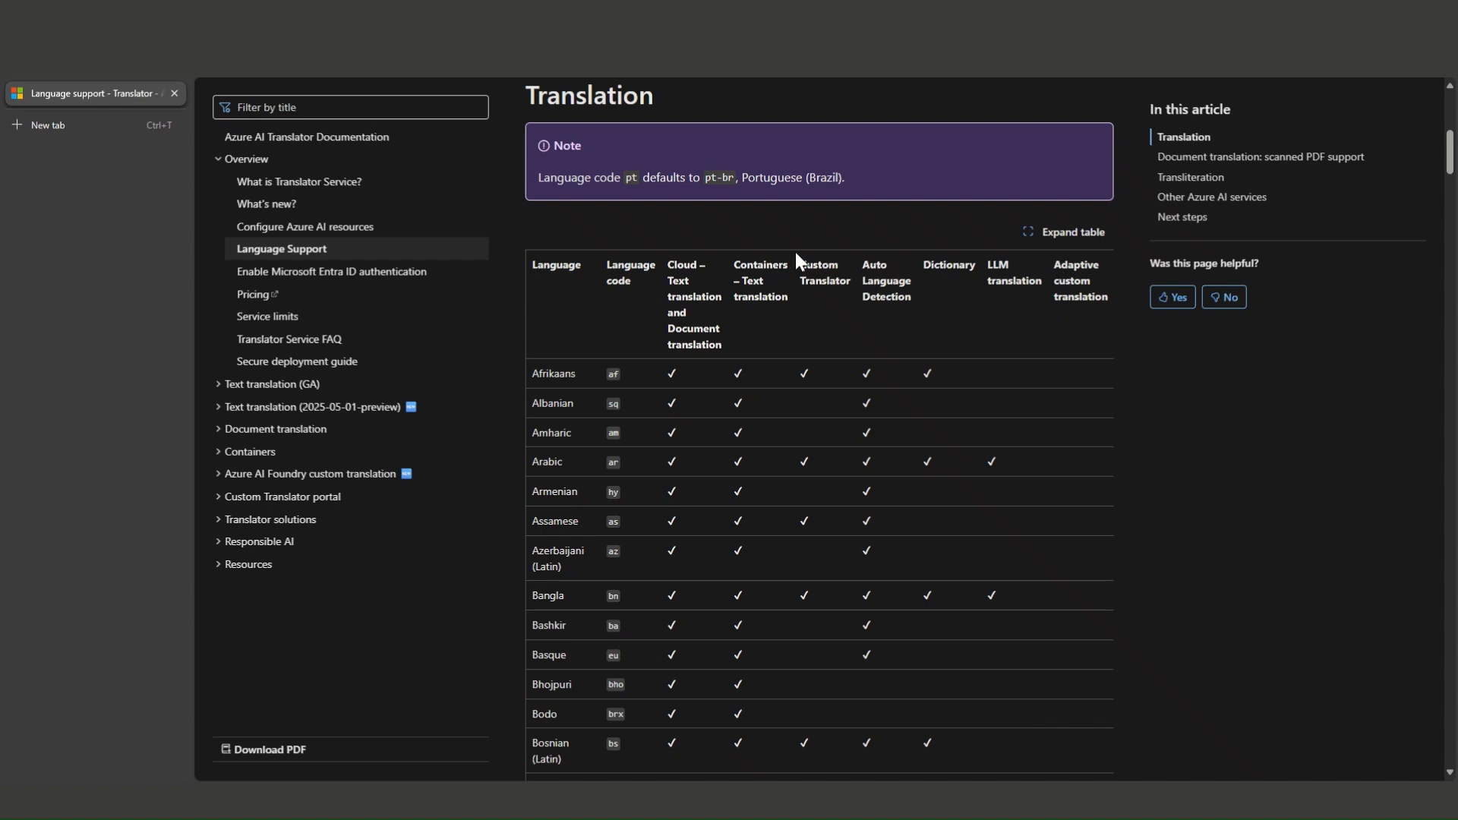
- Expand the Translation language table and scroll through its languages and codes, such as nb for Norwegian Bokmål
left_click(1049, 232)
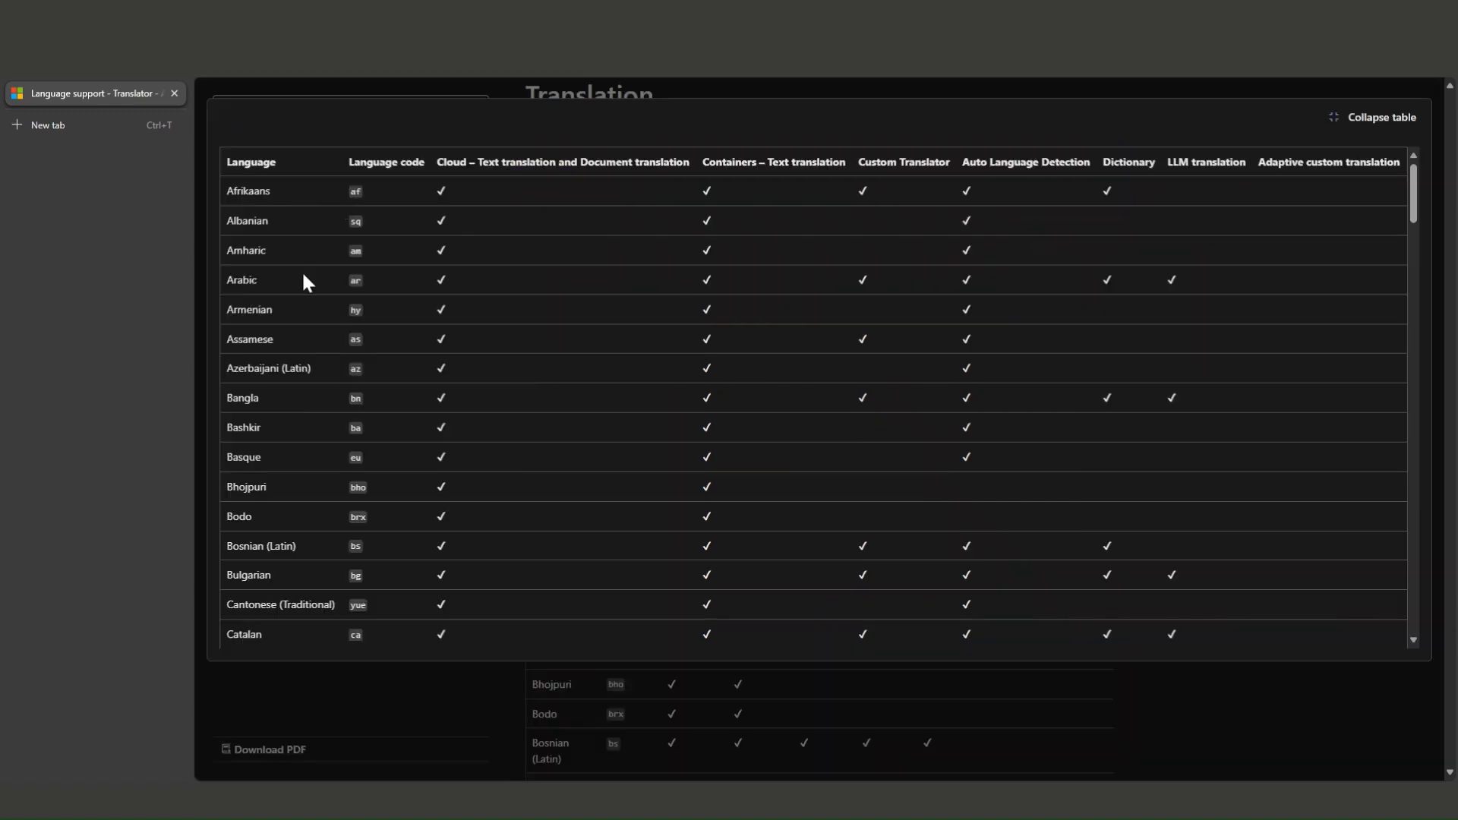
scroll(299, 364, "down", 10)
scroll(298, 357, "down", 8)
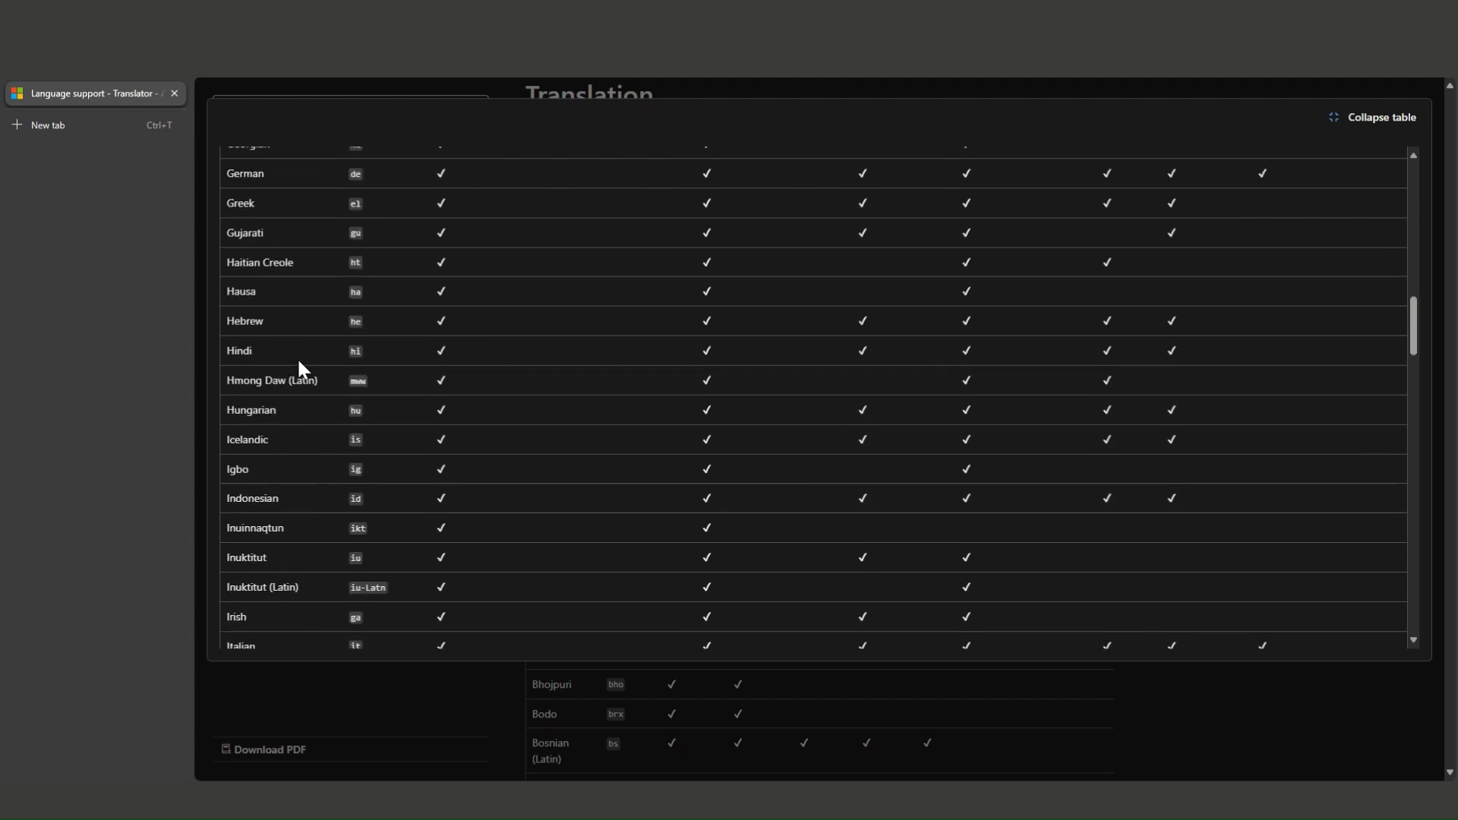
scroll(319, 423, "up", 7)
scroll(329, 447, "up", 10)
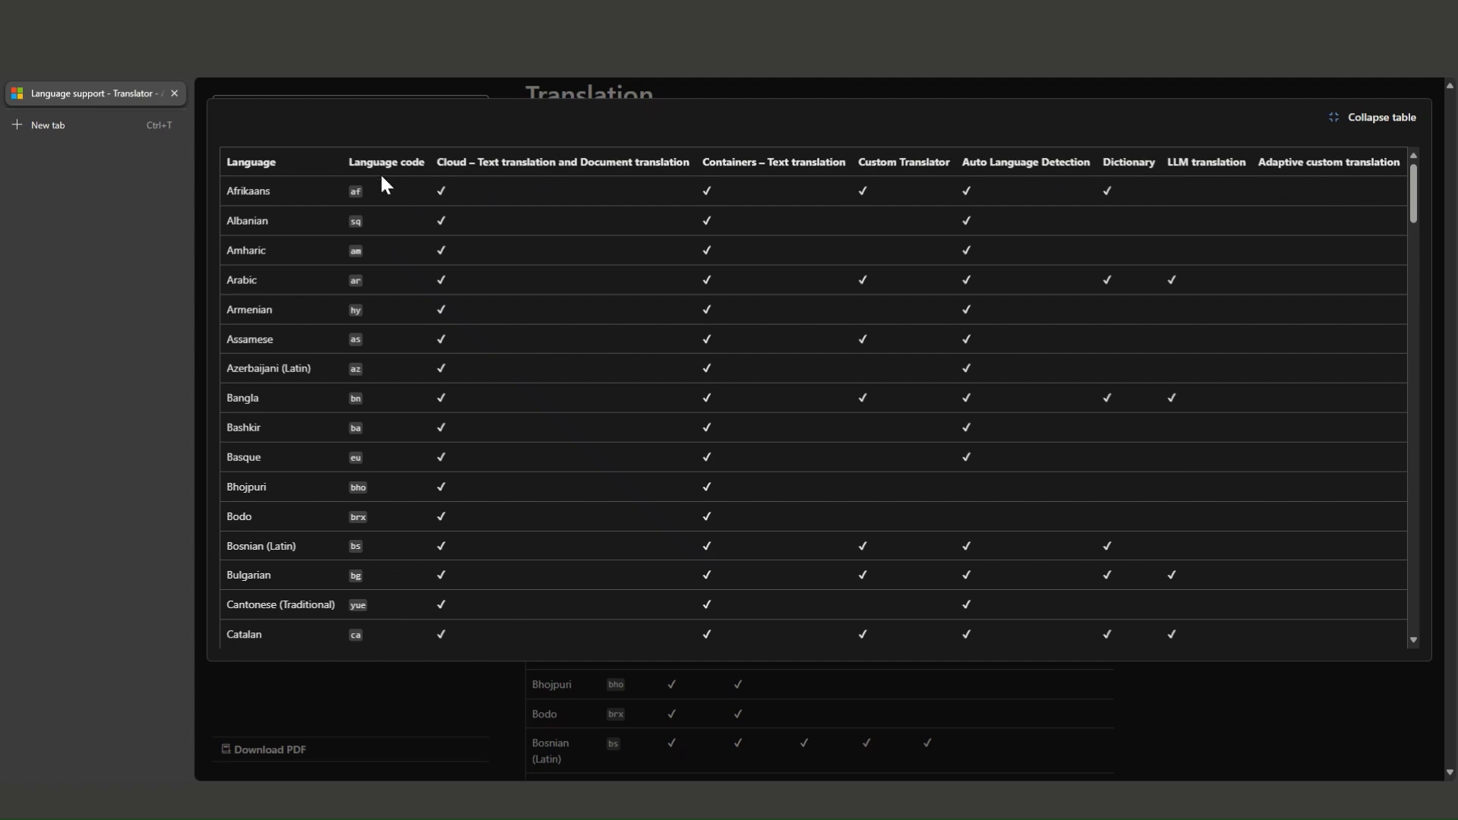
scroll(385, 199, "down", 15)
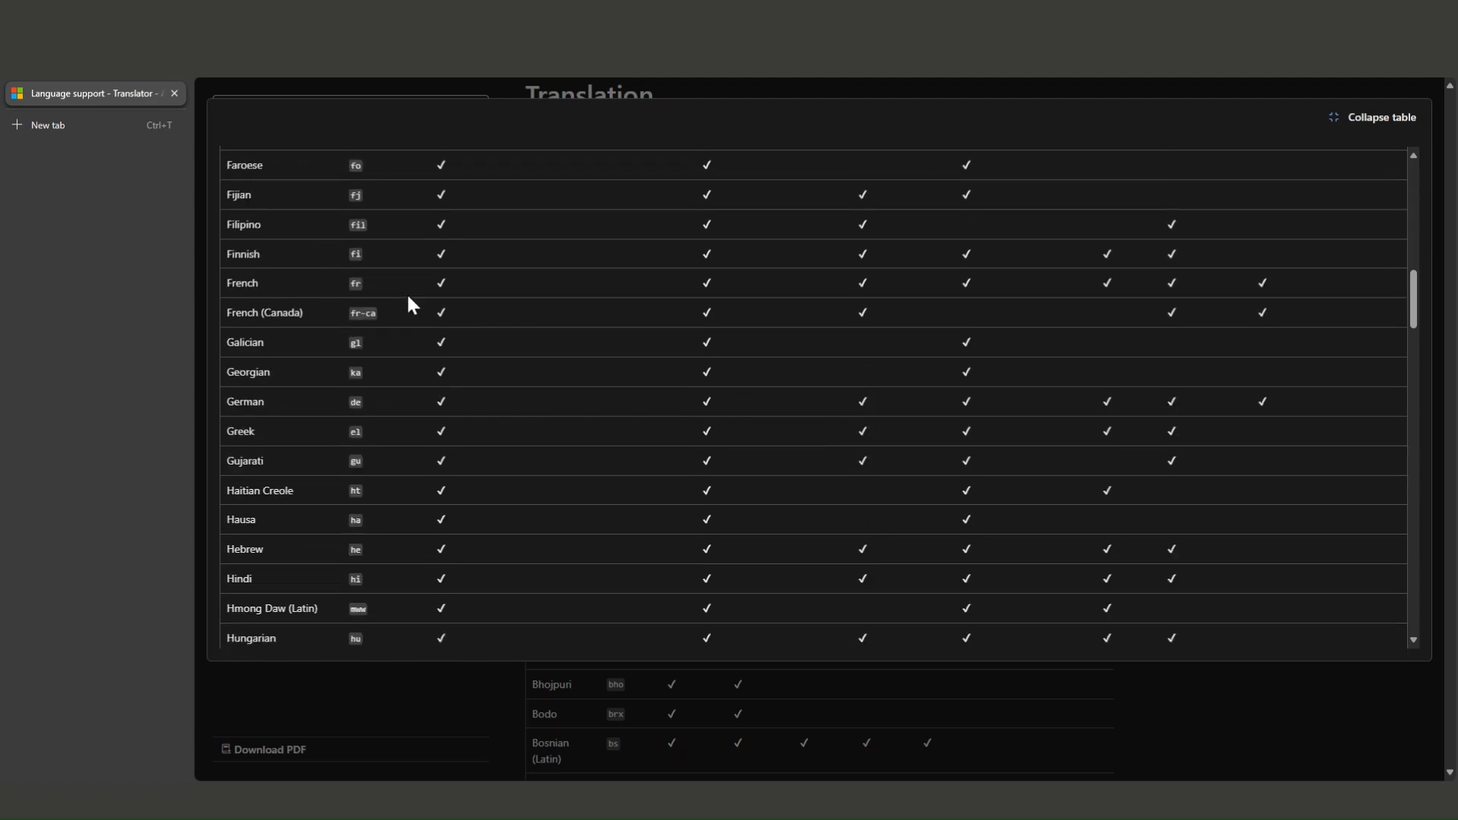
scroll(401, 323, "down", 3)
scroll(400, 320, "down", 15)
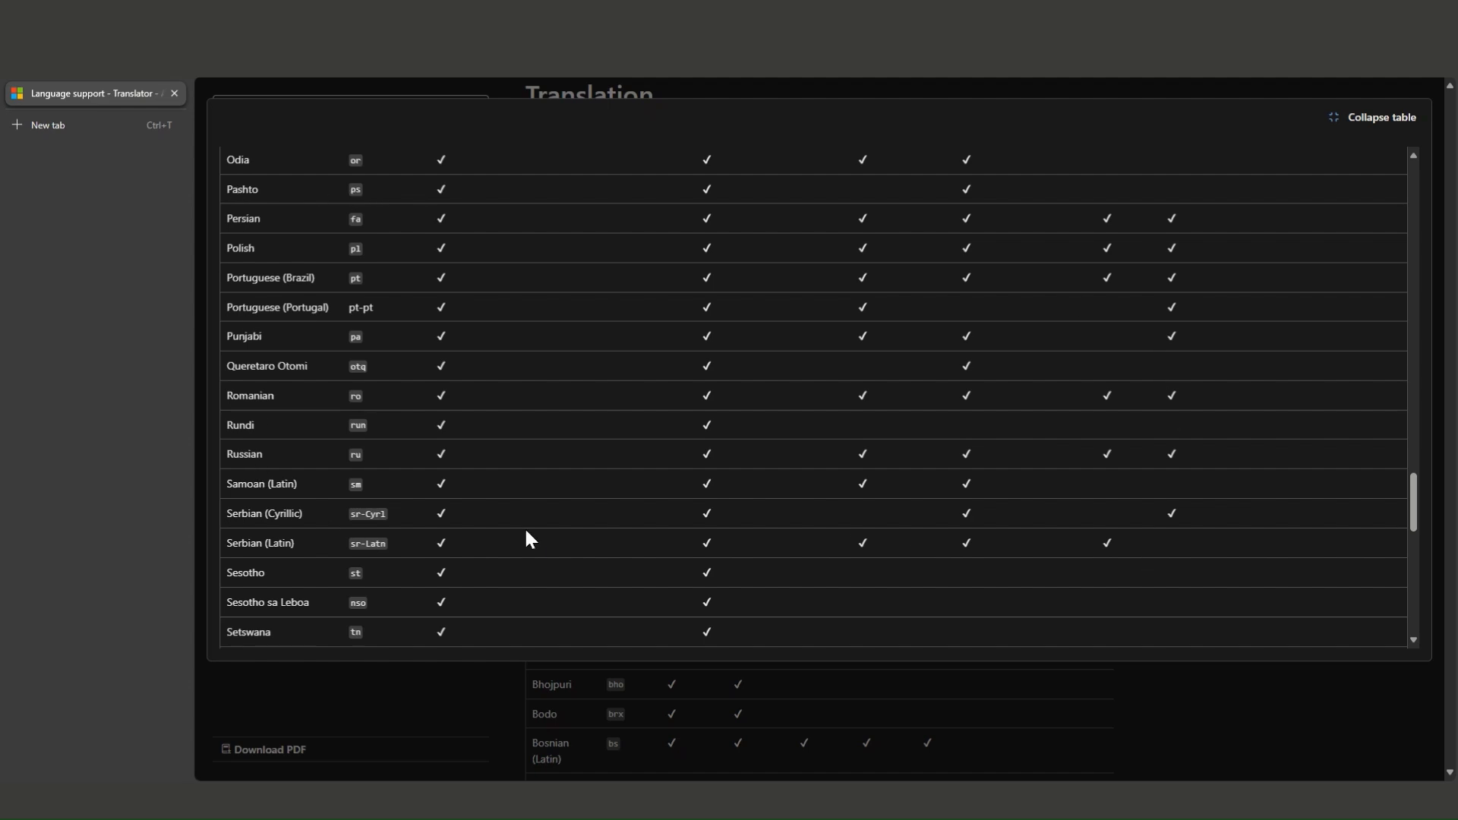
scroll(892, 546, "down", 5)
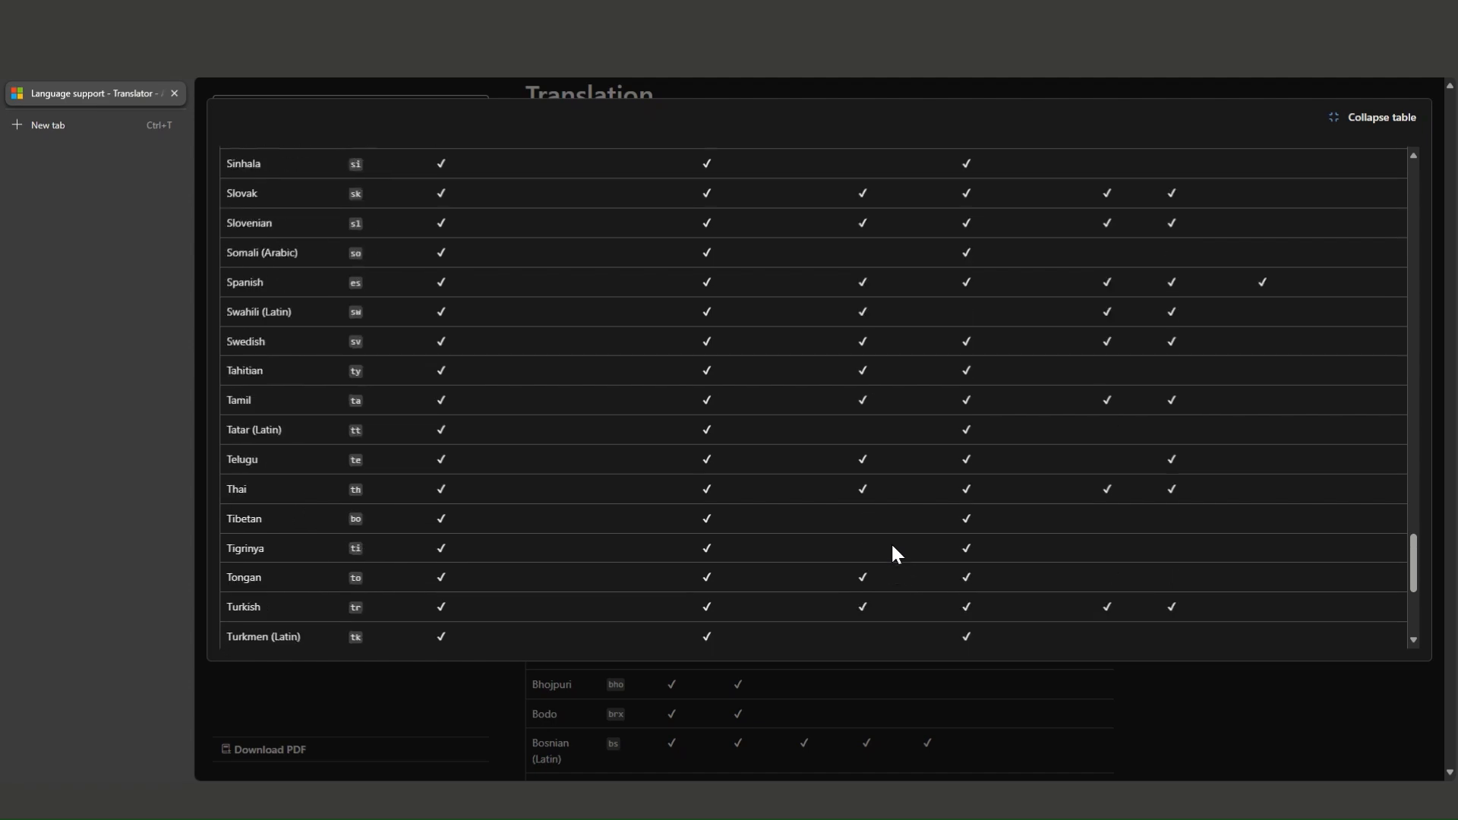
scroll(892, 548, "up", 10)
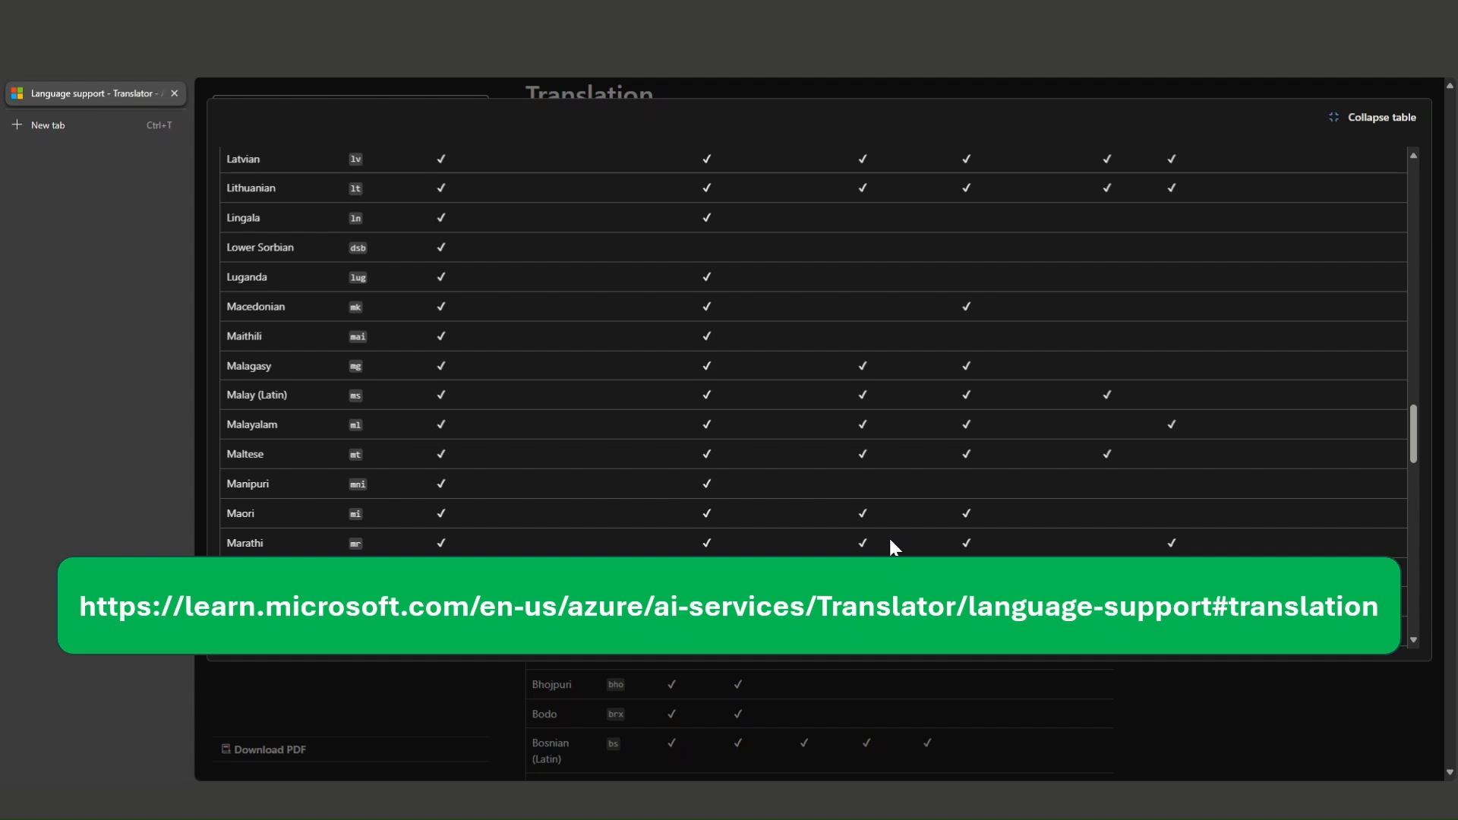
scroll(386, 321, "down", 3)
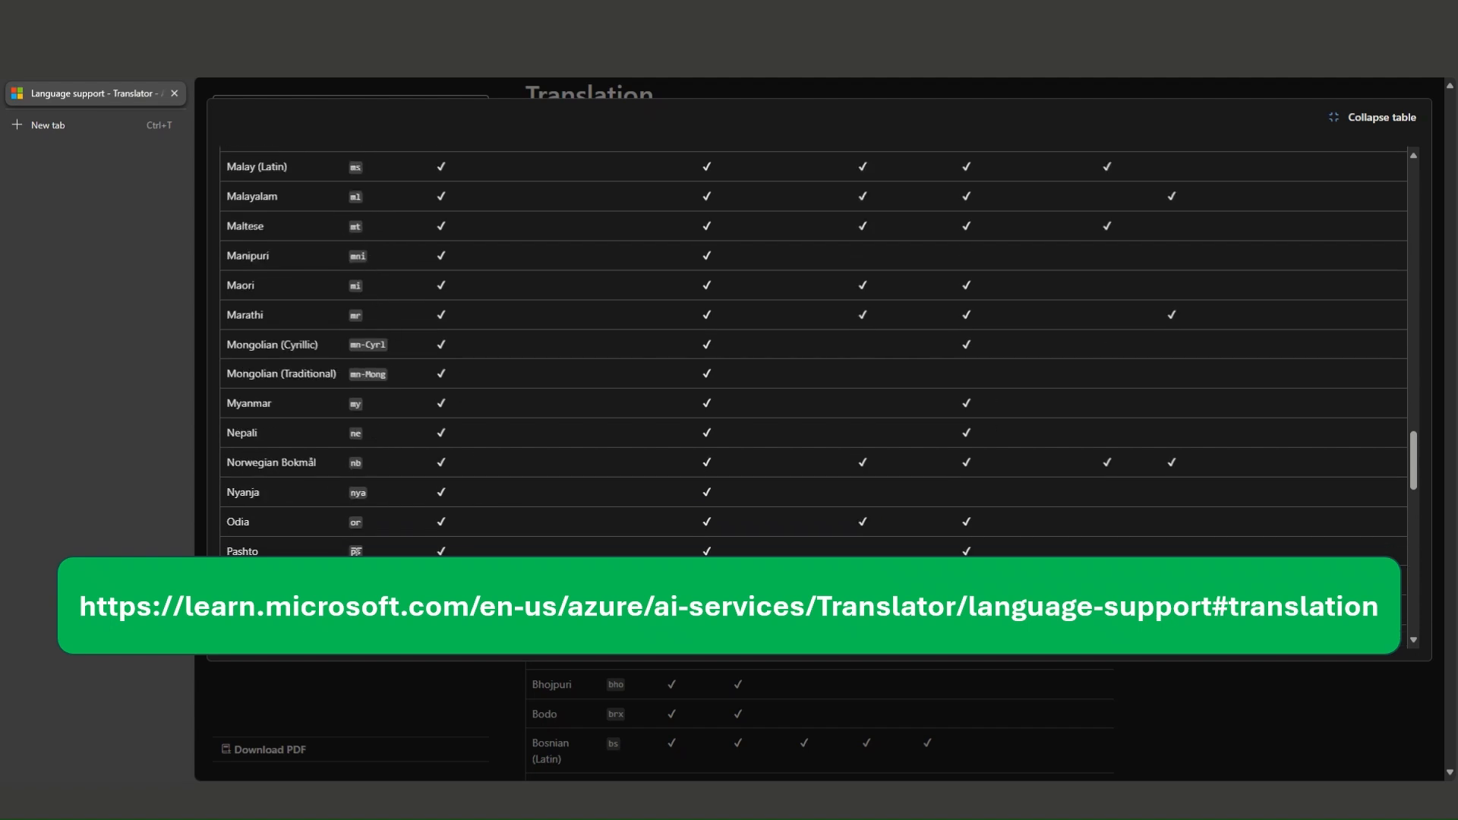
scroll(368, 225, "down", 4)
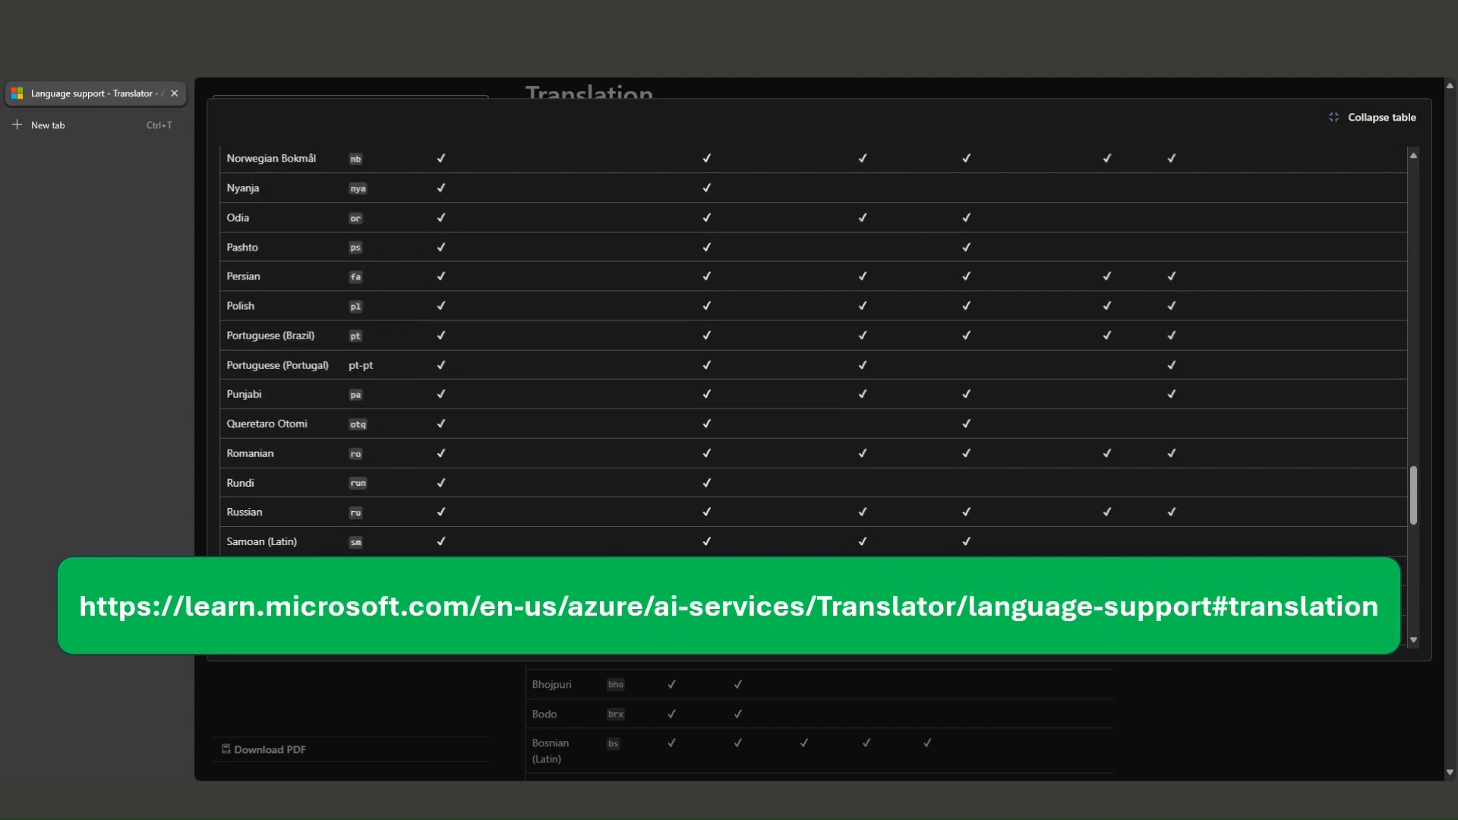